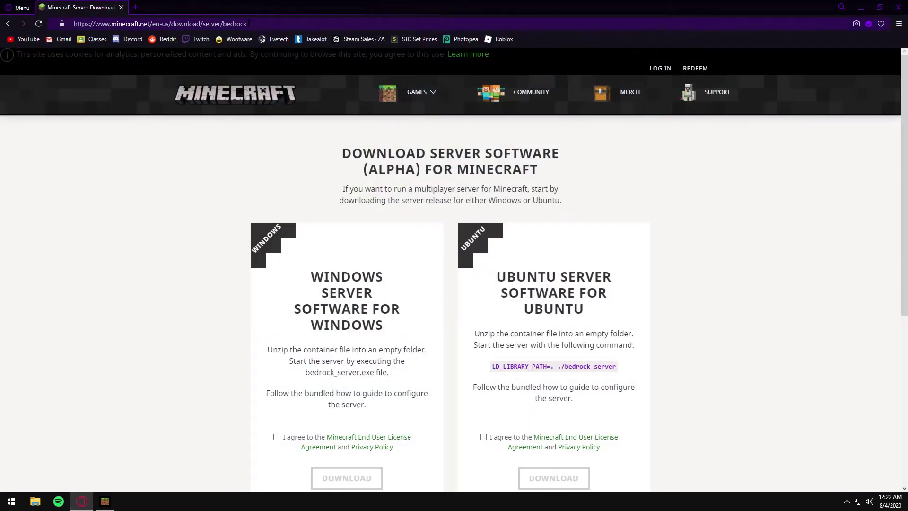
Accept the licence agreement for the Windows version of the Minecraft server software and download it.
{"action": "scroll", "coordinate": [180, 402], "scroll_direction": "down", "scroll_amount": 2}
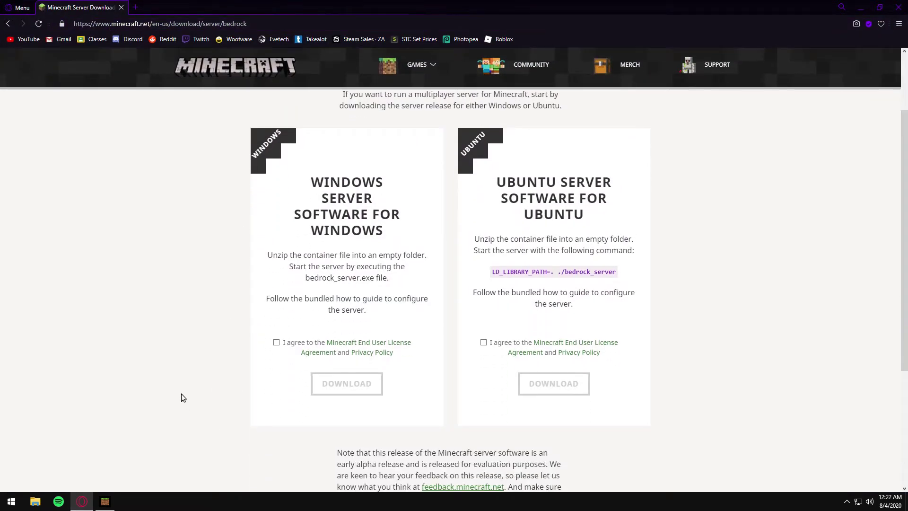
{"action": "left_click_drag", "start_coordinate": [307, 183], "coordinate": [395, 239]}
{"action": "left_click", "coordinate": [277, 343]}
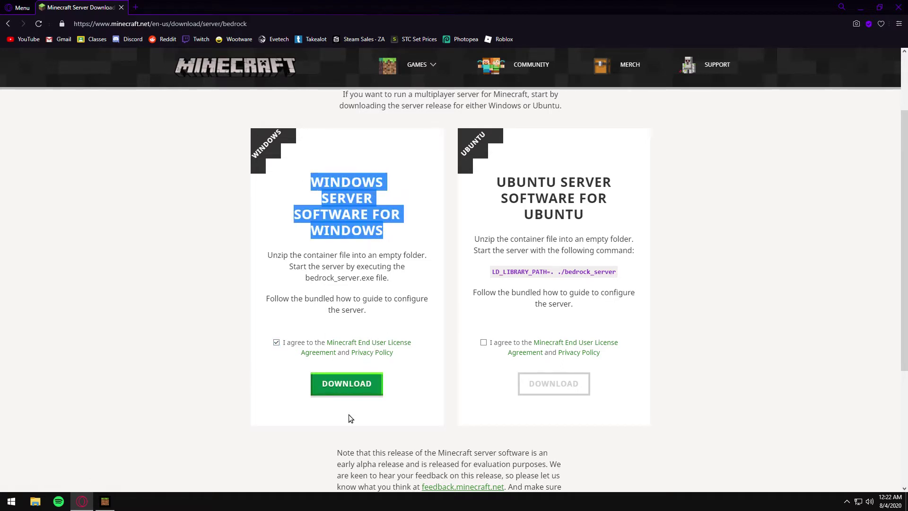
{"action": "left_click", "coordinate": [338, 382]}
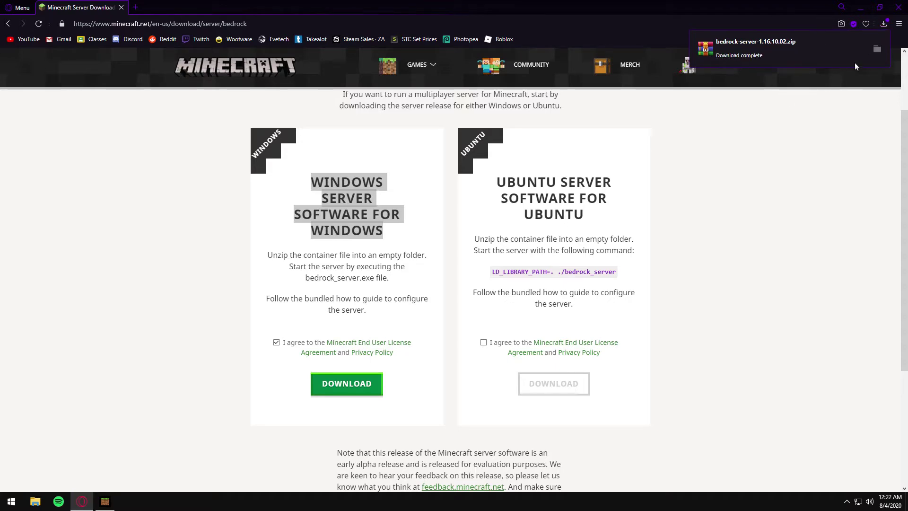
Move the downloaded bedrock-server-1.16.10.02.zip from the Downloads folder to the desktop and close the folder window.
{"action": "left_click", "coordinate": [866, 49]}
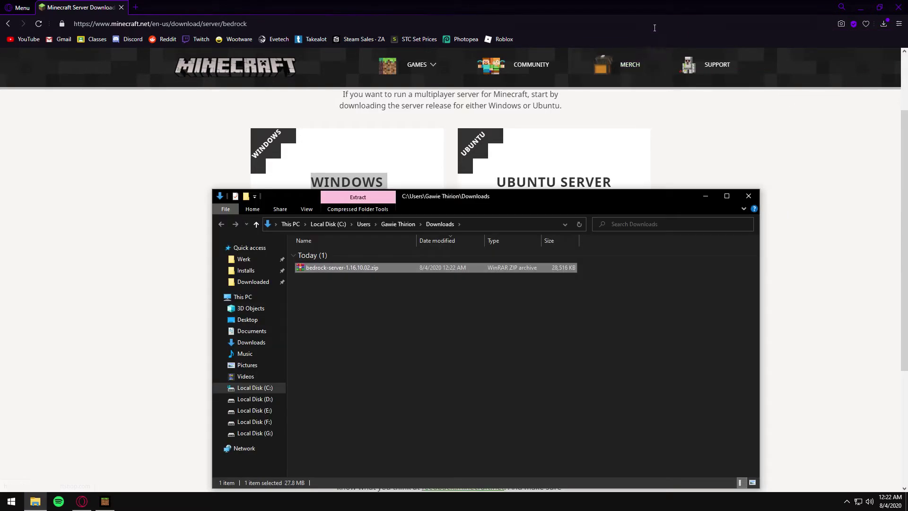
{"action": "left_click", "coordinate": [868, 5]}
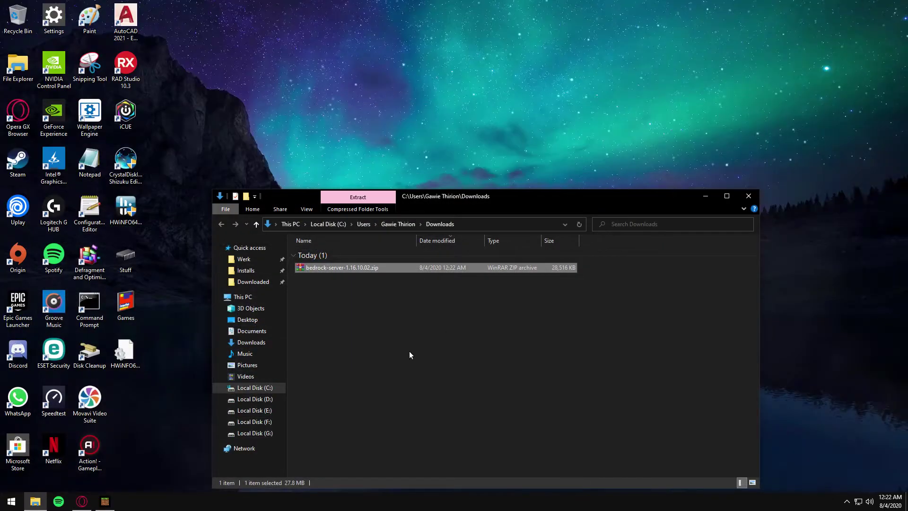
{"action": "left_click_drag", "start_coordinate": [516, 197], "coordinate": [411, 164]}
{"action": "left_click_drag", "start_coordinate": [348, 236], "coordinate": [412, 260]}
{"action": "key", "text": "alt+F4"}
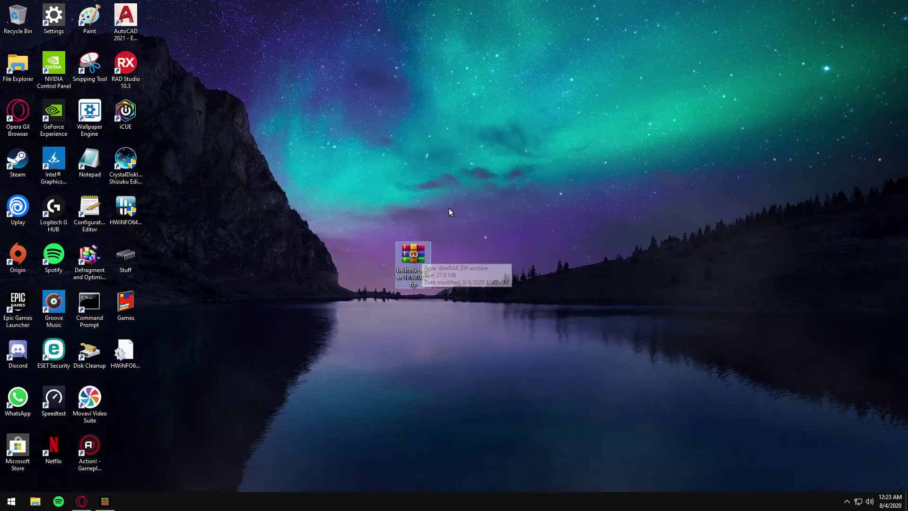
Extract the archive into its own bedrock-server-1.16.10.02 folder and place that folder beside the archive on the desktop.
{"action": "right_click", "coordinate": [415, 256]}
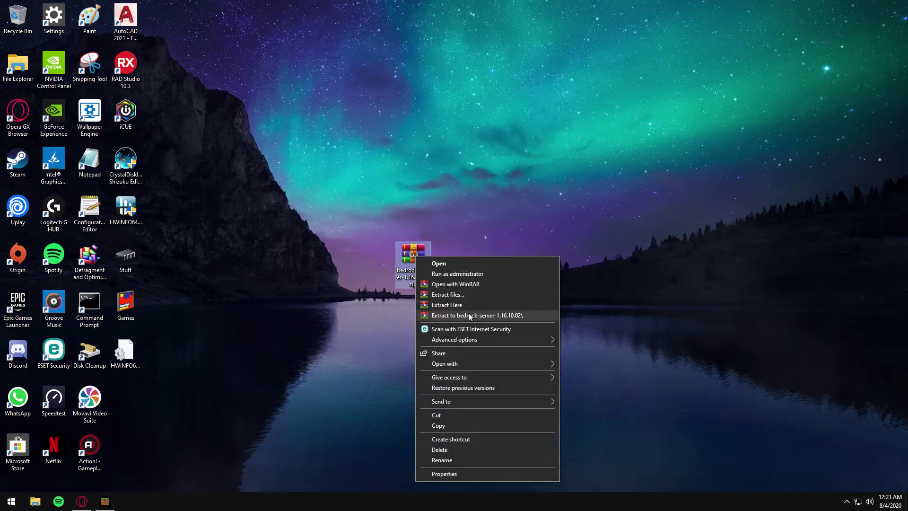
{"action": "left_click", "coordinate": [514, 316]}
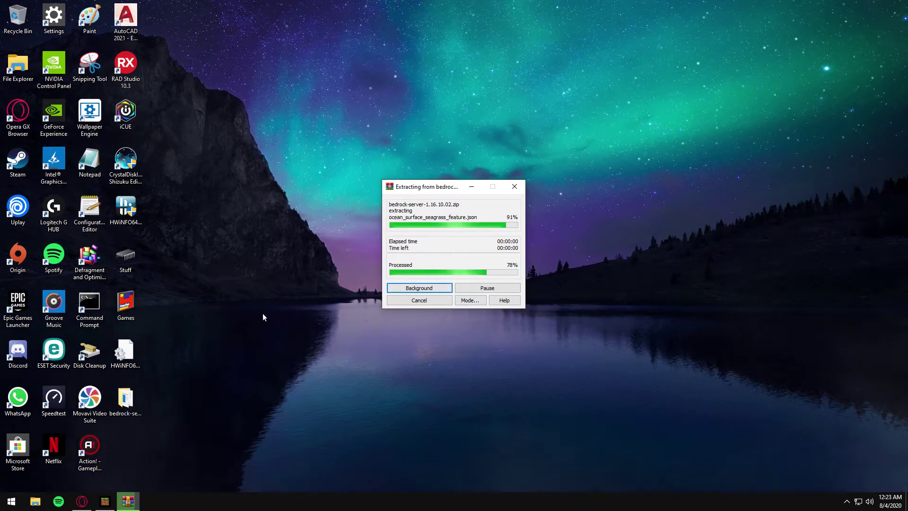
{"action": "left_click_drag", "start_coordinate": [126, 400], "coordinate": [451, 256]}
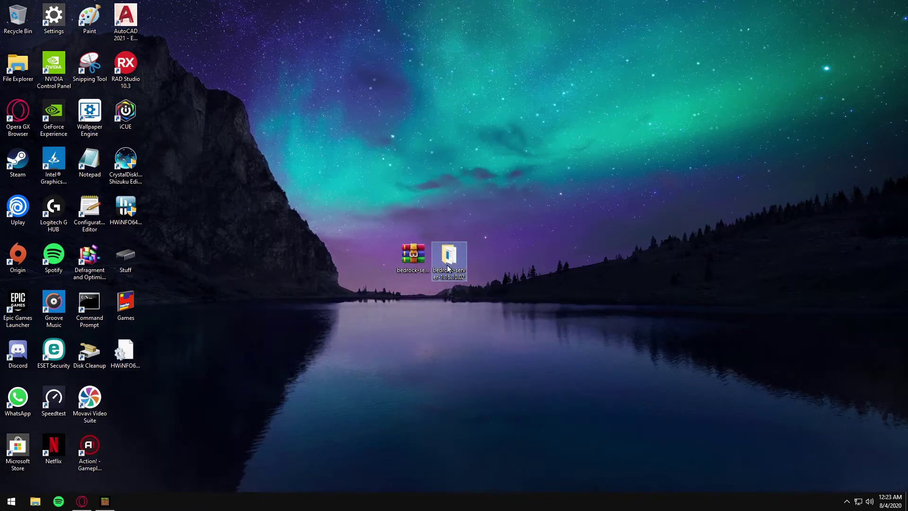
Open the server.properties file from the extracted bedrock-server-1.16.10.02 folder.
{"action": "double_click", "coordinate": [449, 260]}
{"action": "left_click_drag", "start_coordinate": [347, 171], "coordinate": [473, 166]}
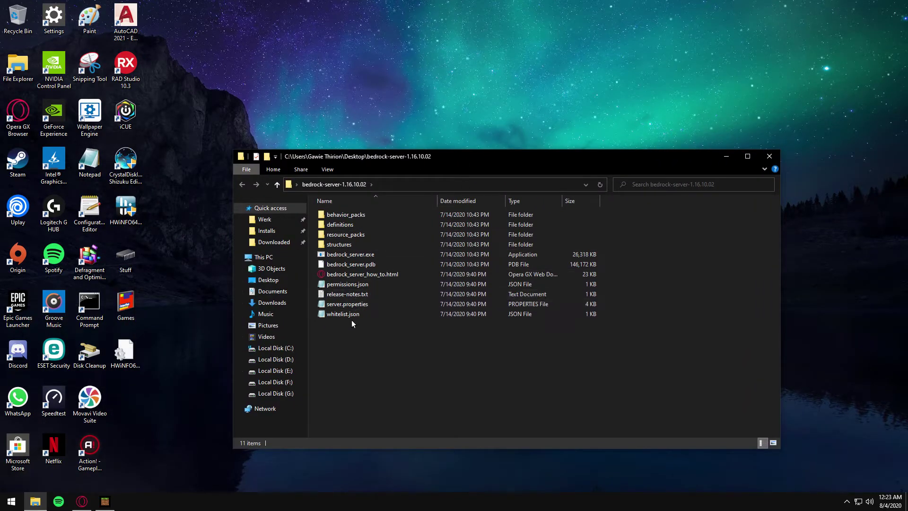
{"action": "double_click", "coordinate": [331, 306]}
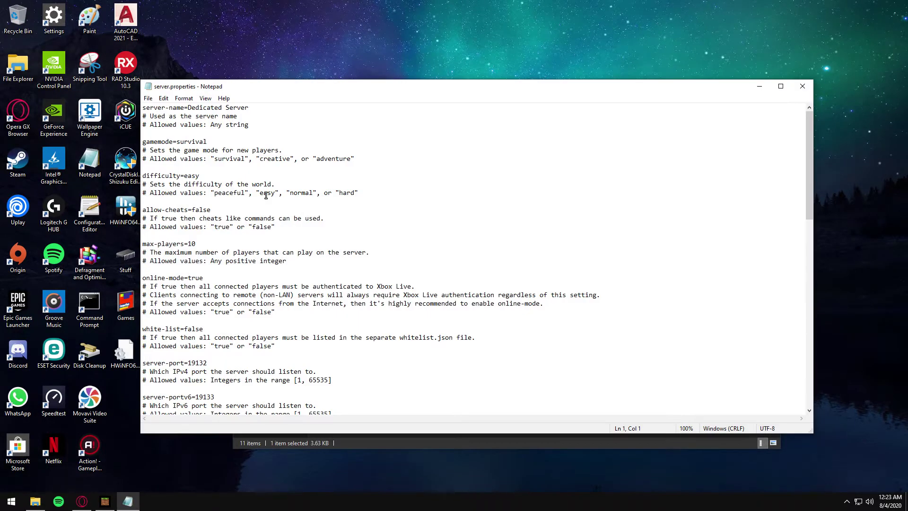
{"action": "left_click_drag", "start_coordinate": [279, 84], "coordinate": [186, 132]}
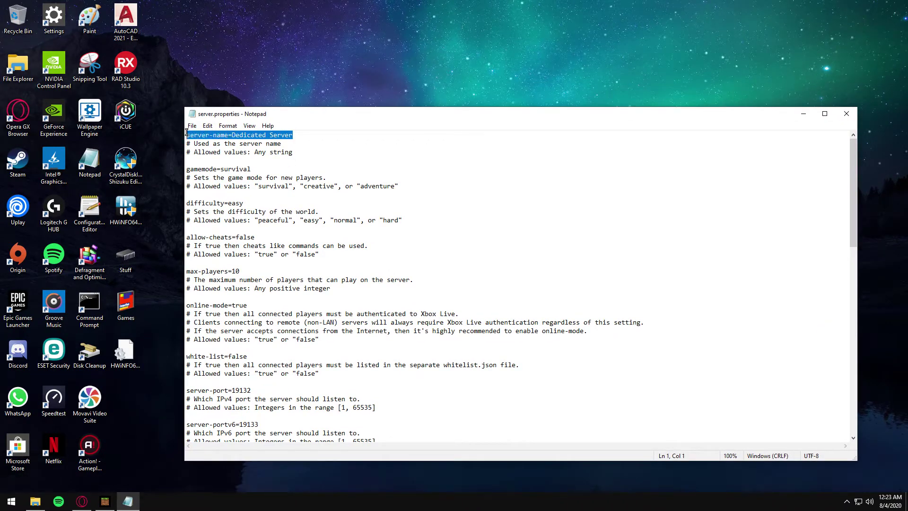
Maximize the text editor, enlarge its text, and set server-name to TEST SERVER.
{"action": "left_click", "coordinate": [825, 114]}
{"action": "scroll", "coordinate": [292, 79], "scroll_direction": "up", "scroll_amount": 2, "text": "ctrl"}
{"action": "scroll", "coordinate": [283, 80], "scroll_direction": "up", "scroll_amount": 4, "text": "ctrl"}
{"action": "scroll", "coordinate": [256, 61], "scroll_direction": "up", "scroll_amount": 1, "text": "ctrl"}
{"action": "left_click_drag", "start_coordinate": [208, 28], "coordinate": [81, 27]}
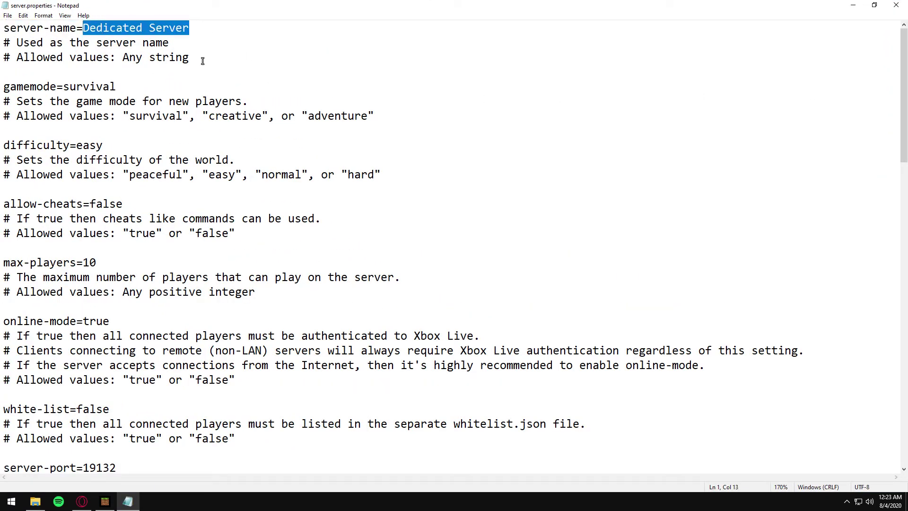
{"action": "type", "text": "TEST SERT"}
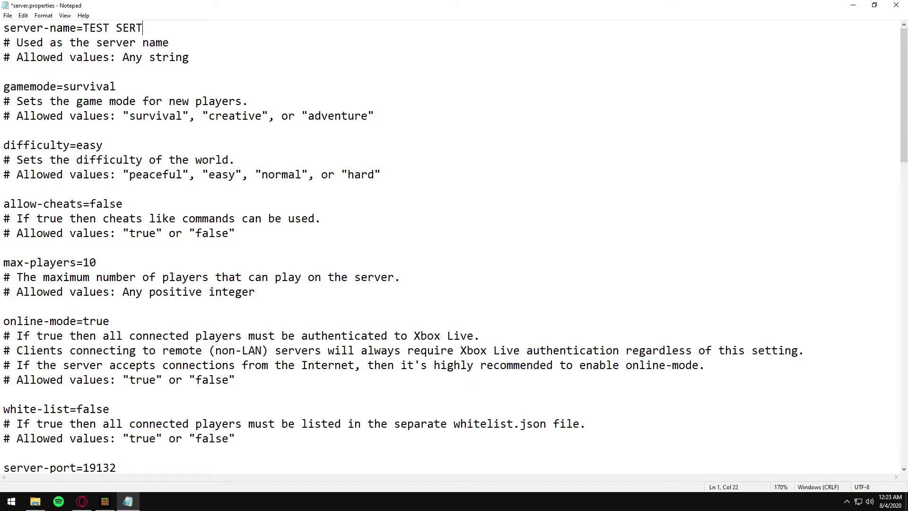
{"action": "key", "text": "BackSpace"}
{"action": "type", "text": "VER"}
Set gamemode to creative and difficulty to peaceful.
{"action": "left_click_drag", "start_coordinate": [122, 86], "coordinate": [63, 81]}
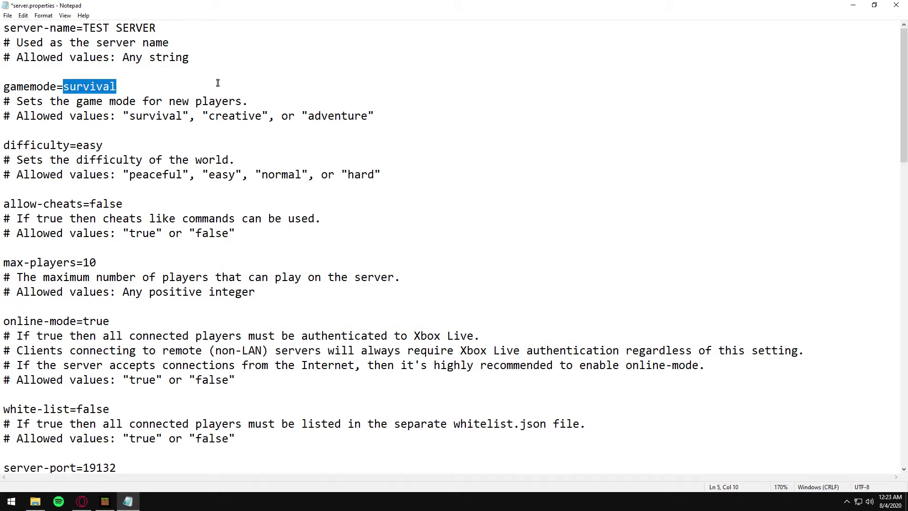
{"action": "type", "text": "creative"}
{"action": "left_click_drag", "start_coordinate": [105, 146], "coordinate": [76, 145]}
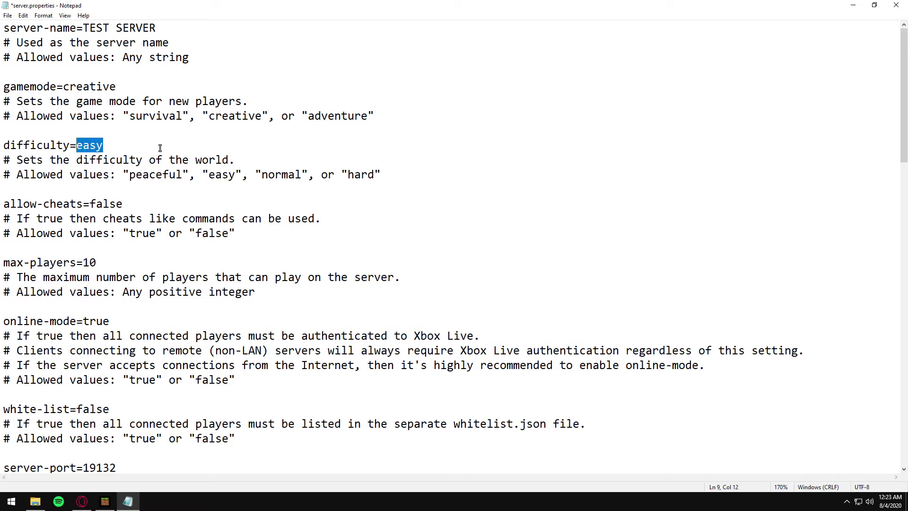
{"action": "type", "text": "peaceful"}
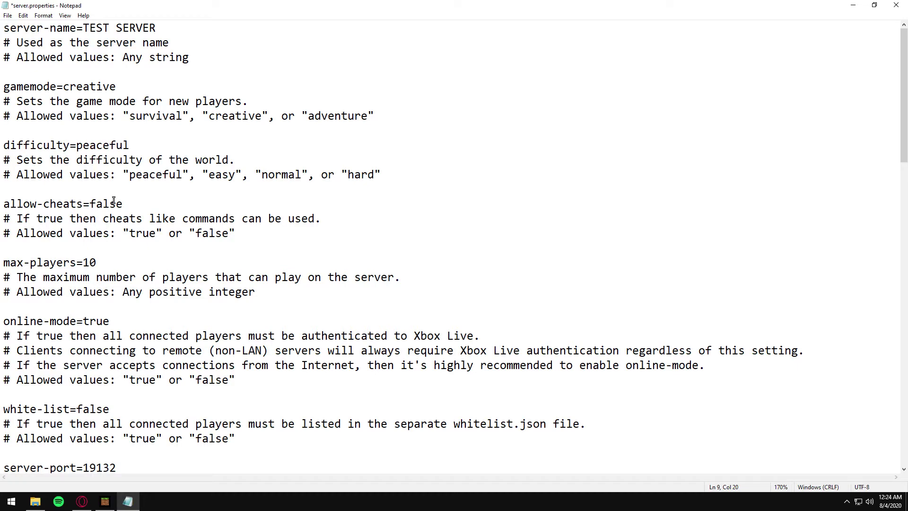
Review the cheats, maximum players, online mode, white-list and server port settings.
{"action": "scroll", "coordinate": [114, 200], "scroll_direction": "down", "scroll_amount": 2}
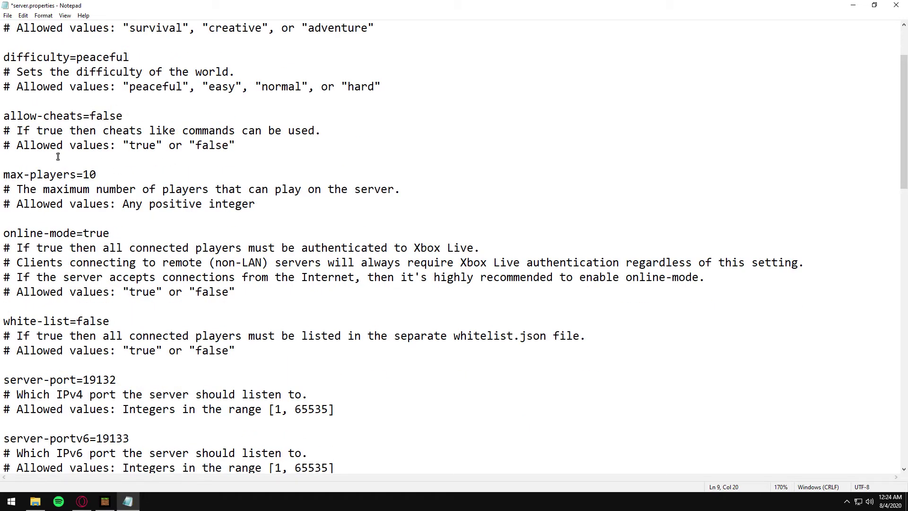
{"action": "left_click", "coordinate": [97, 174]}
{"action": "left_click_drag", "start_coordinate": [97, 173], "coordinate": [83, 173]}
{"action": "left_click", "coordinate": [107, 171]}
{"action": "scroll", "coordinate": [137, 176], "scroll_direction": "down", "scroll_amount": 1}
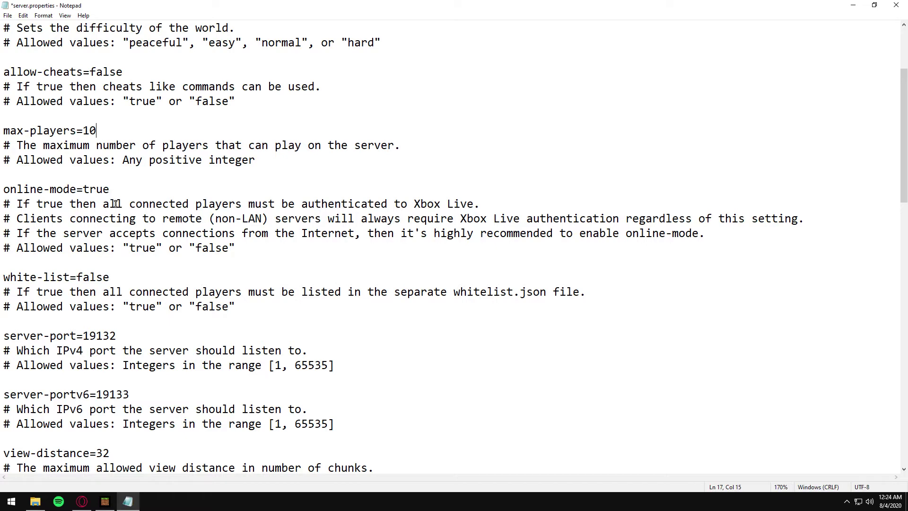
{"action": "scroll", "coordinate": [98, 223], "scroll_direction": "down", "scroll_amount": 1}
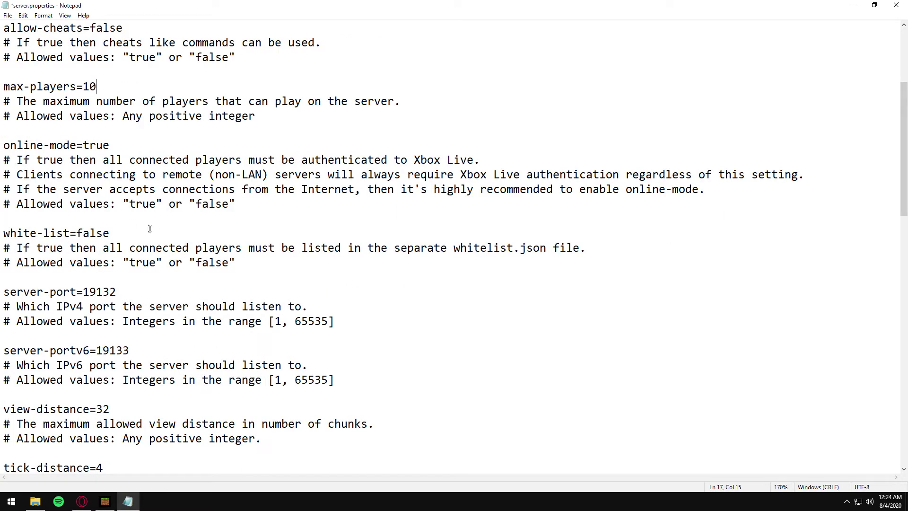
{"action": "scroll", "coordinate": [125, 229], "scroll_direction": "down", "scroll_amount": 1}
{"action": "left_click_drag", "start_coordinate": [130, 246], "coordinate": [91, 242]}
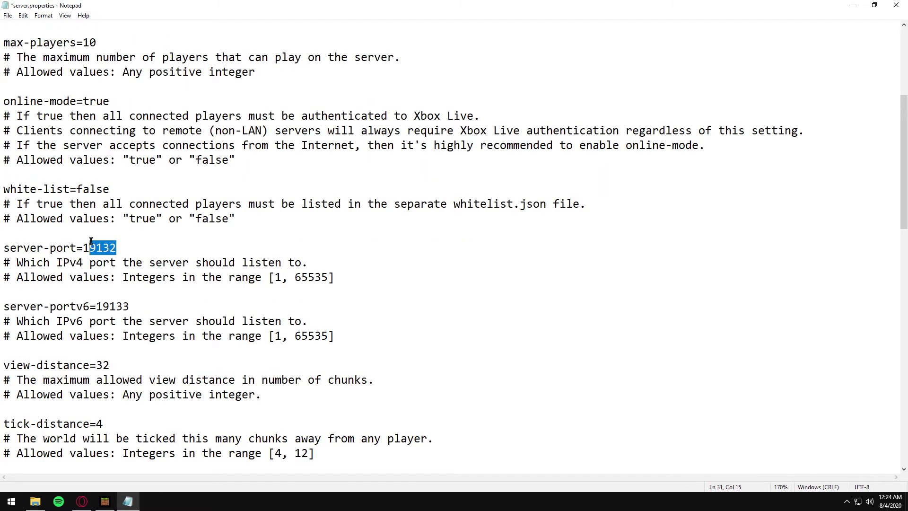
Set level-name to TEST WORLD.
{"action": "scroll", "coordinate": [192, 252], "scroll_direction": "down", "scroll_amount": 4}
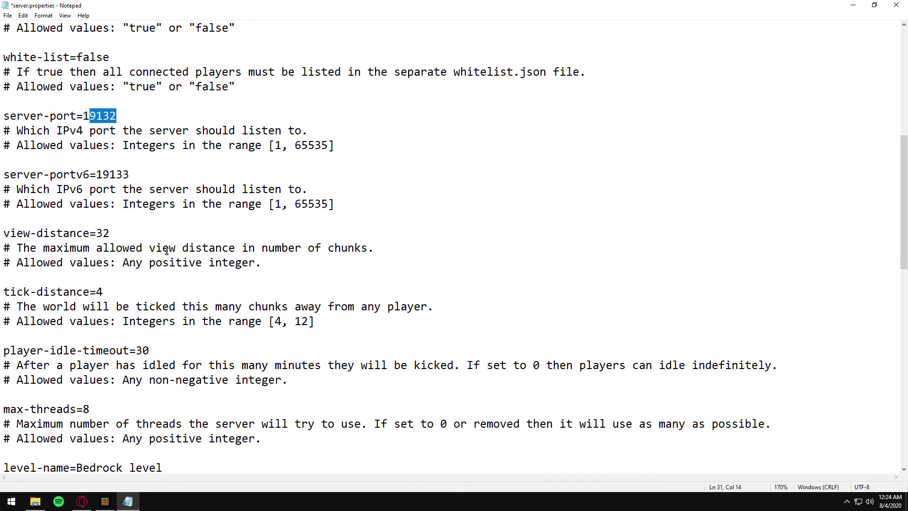
{"action": "scroll", "coordinate": [161, 250], "scroll_direction": "down", "scroll_amount": 2}
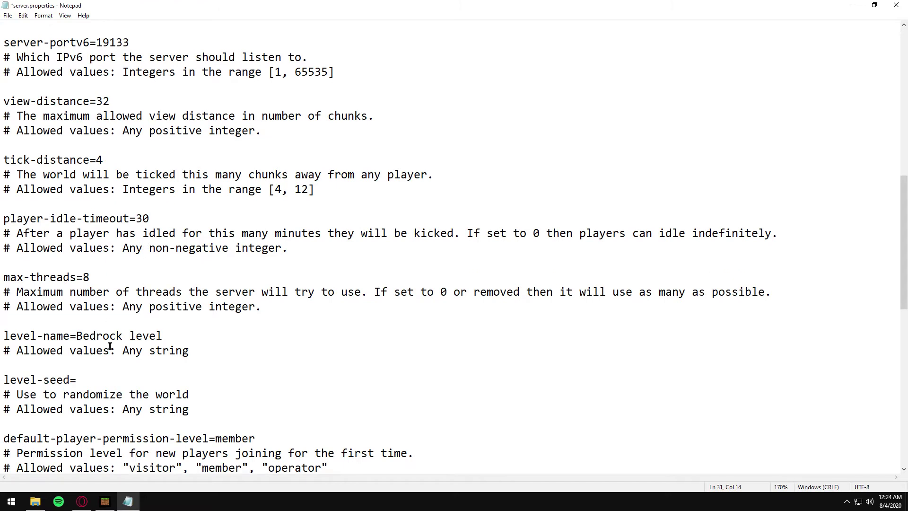
{"action": "left_click_drag", "start_coordinate": [163, 336], "coordinate": [77, 335]}
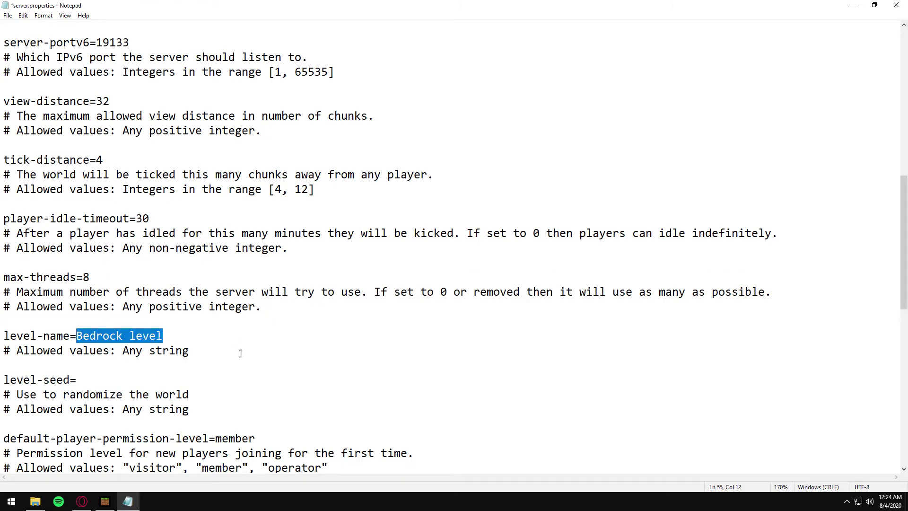
{"action": "type", "text": "TEST WORLD"}
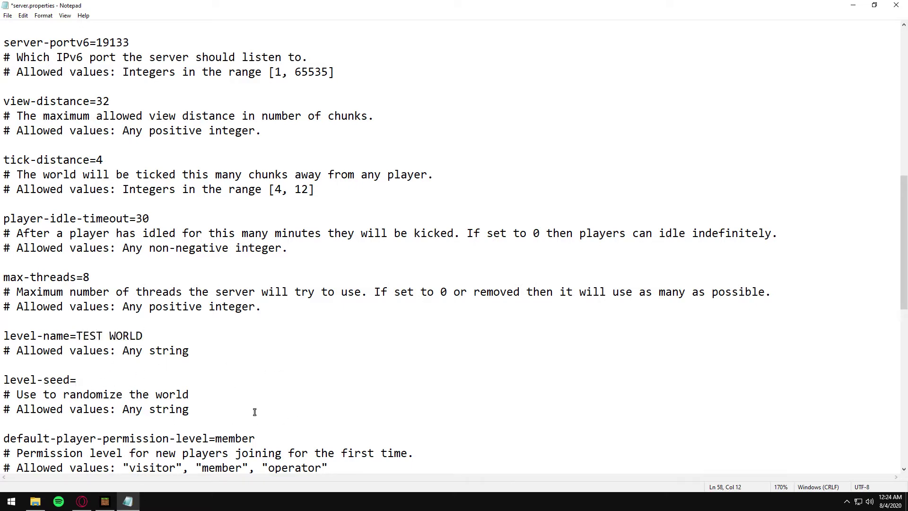
Review the remaining settings, from the default player permission level to player movement correction, and return to the start of the file.
{"action": "scroll", "coordinate": [255, 415], "scroll_direction": "down", "scroll_amount": 3}
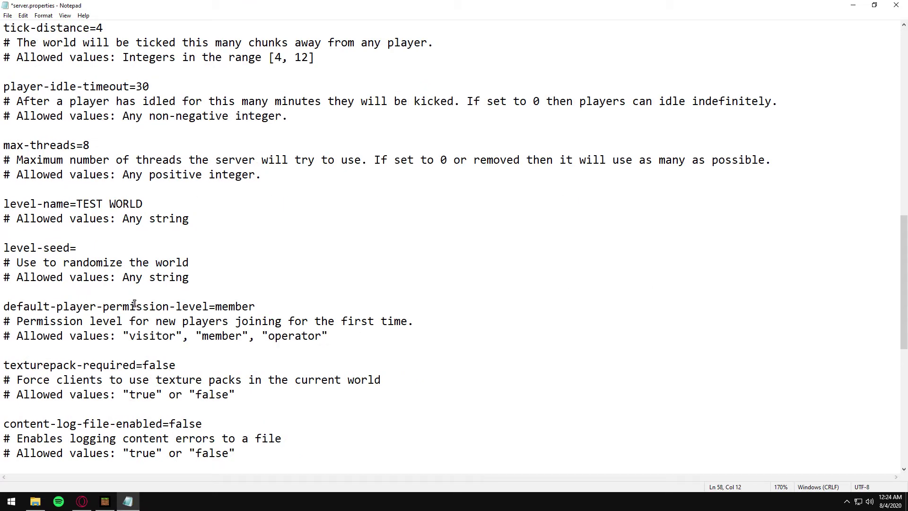
{"action": "scroll", "coordinate": [63, 290], "scroll_direction": "down", "scroll_amount": 1}
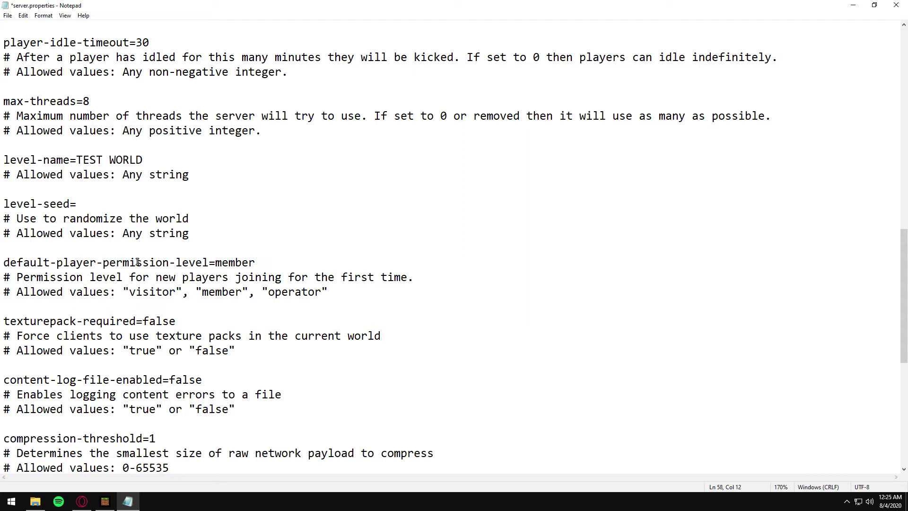
{"action": "left_click_drag", "start_coordinate": [254, 262], "coordinate": [215, 262]}
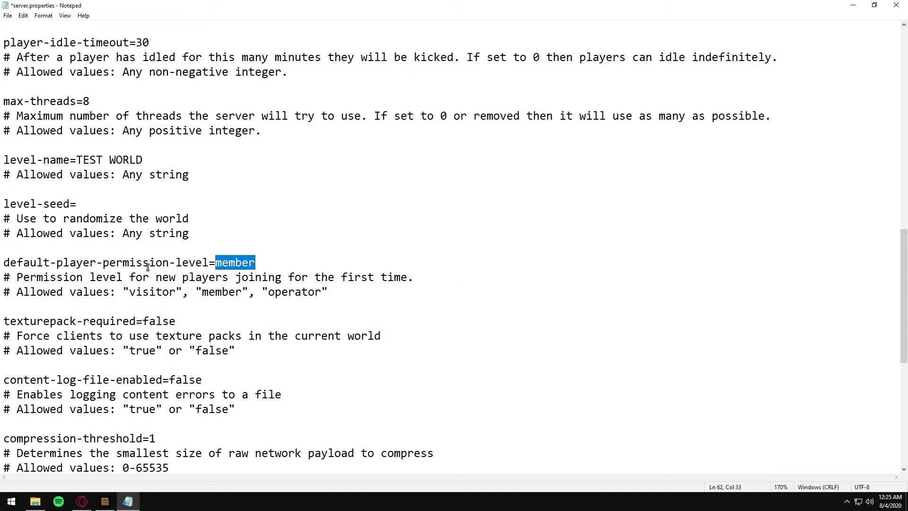
{"action": "left_click", "coordinate": [260, 261]}
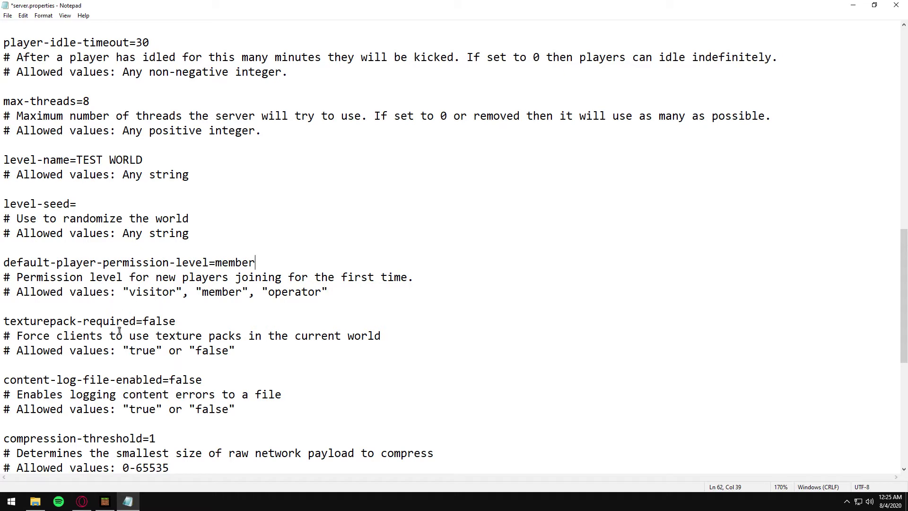
{"action": "scroll", "coordinate": [76, 277], "scroll_direction": "down", "scroll_amount": 1}
{"action": "scroll", "coordinate": [73, 278], "scroll_direction": "down", "scroll_amount": 2}
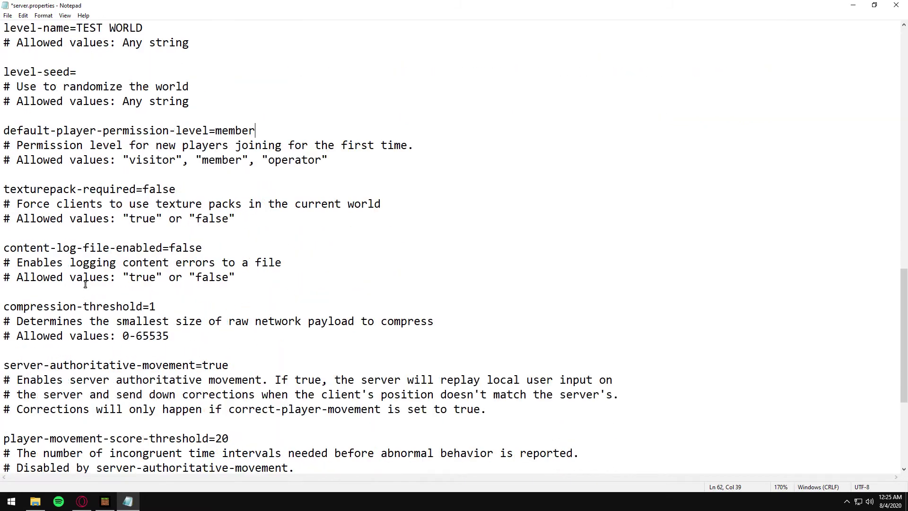
{"action": "scroll", "coordinate": [69, 283], "scroll_direction": "down", "scroll_amount": 4}
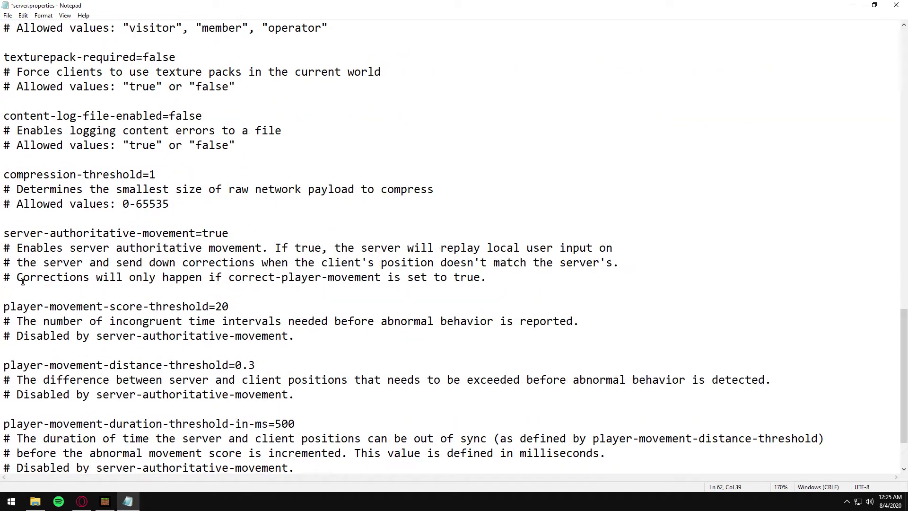
{"action": "left_click_drag", "start_coordinate": [5, 336], "coordinate": [306, 350]}
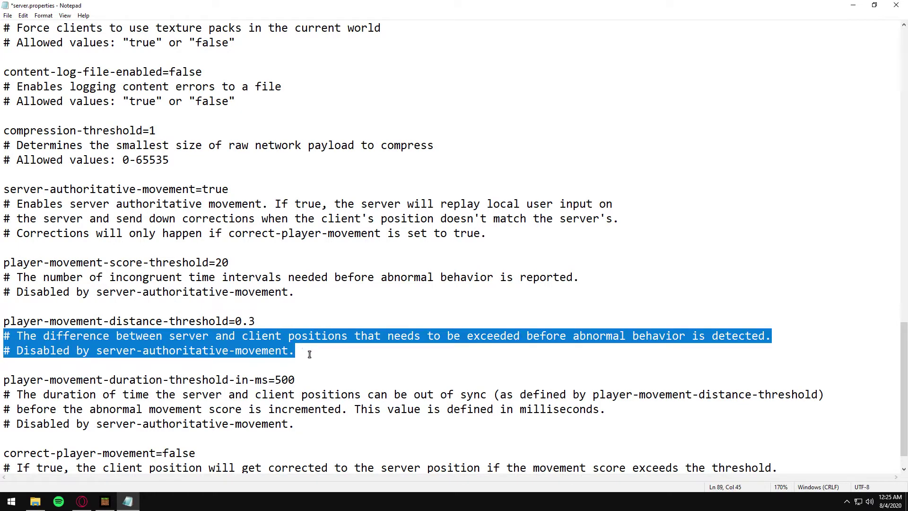
{"action": "left_click", "coordinate": [341, 428]}
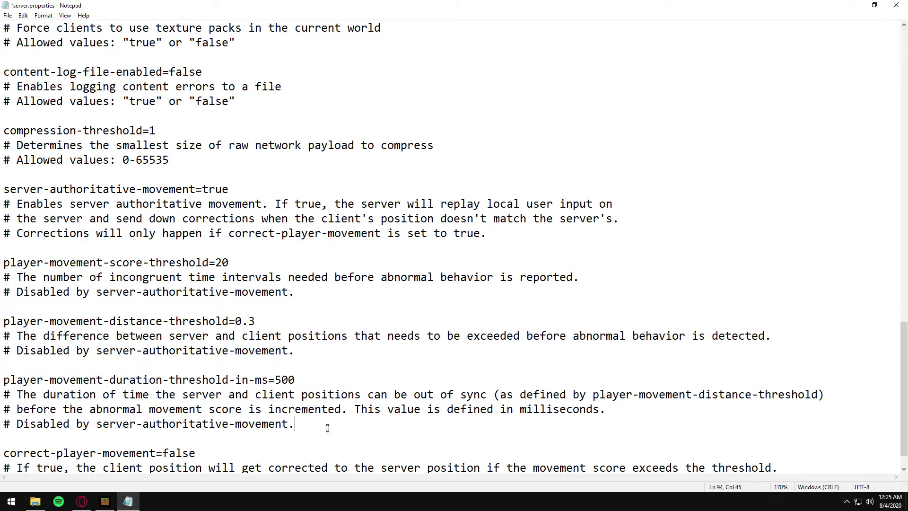
{"action": "scroll", "coordinate": [328, 428], "scroll_direction": "down", "scroll_amount": 1}
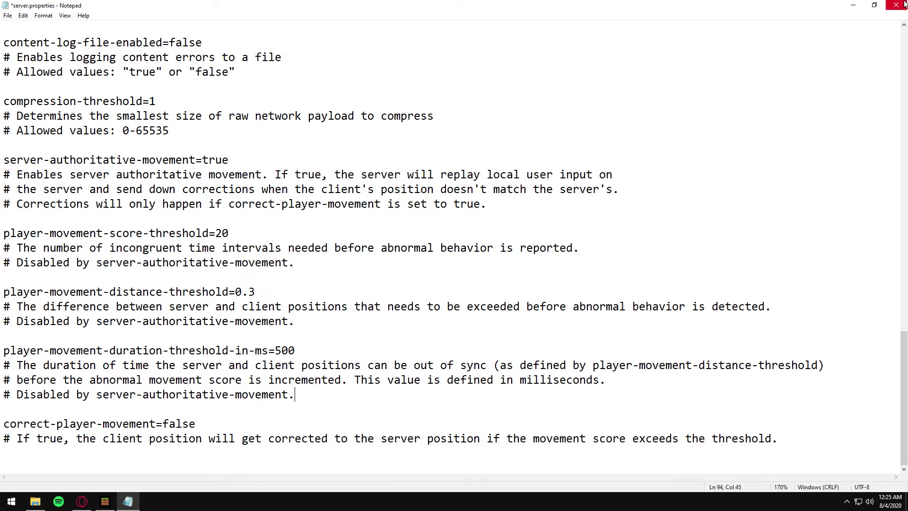
{"action": "scroll", "coordinate": [402, 289], "scroll_direction": "up", "scroll_amount": 20}
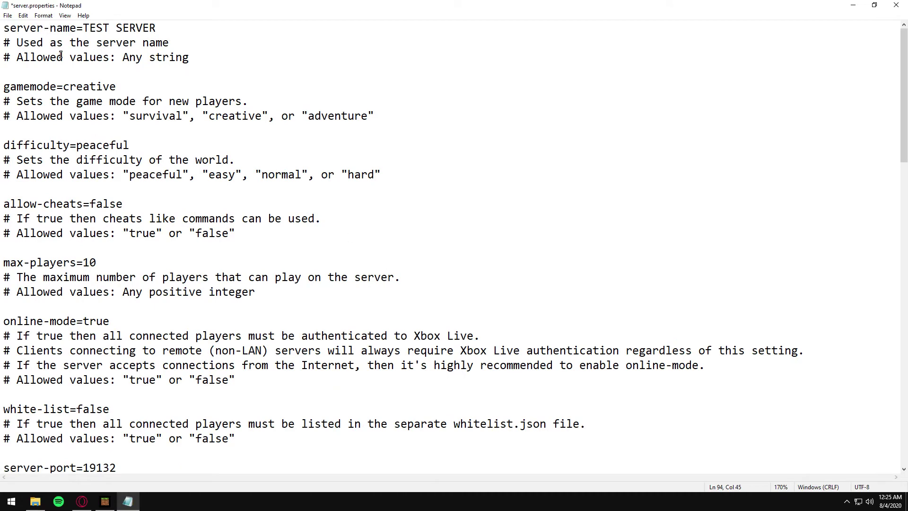
Save the changes to server.properties and close the file.
{"action": "left_click_drag", "start_coordinate": [316, 4], "coordinate": [379, 89]}
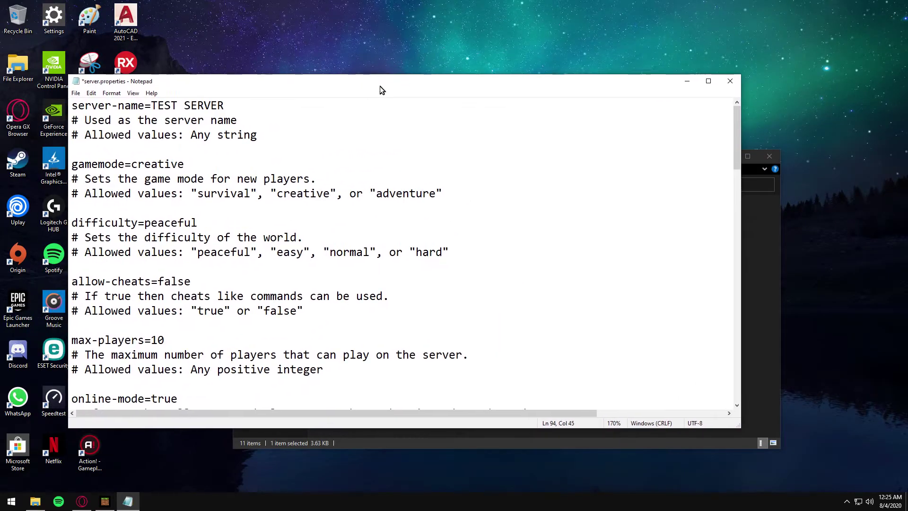
{"action": "left_click", "coordinate": [732, 85]}
{"action": "left_click", "coordinate": [417, 262]}
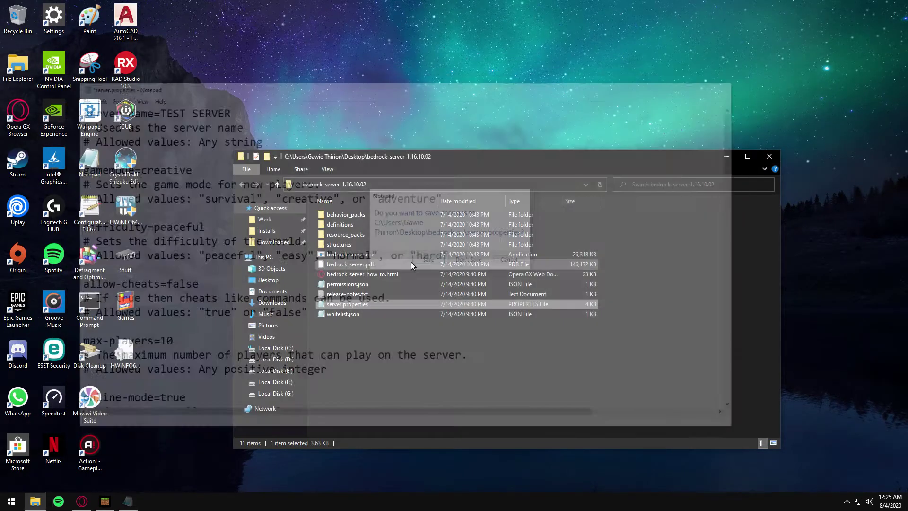
Run bedrock_server.exe from the server folder and check the IPv4 port and startup status in its console.
{"action": "double_click", "coordinate": [352, 256]}
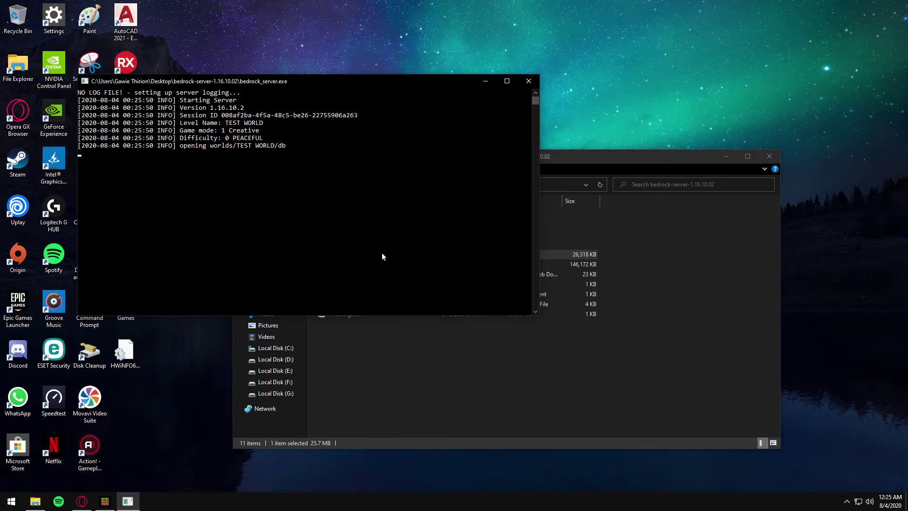
{"action": "left_click_drag", "start_coordinate": [323, 82], "coordinate": [620, 74]}
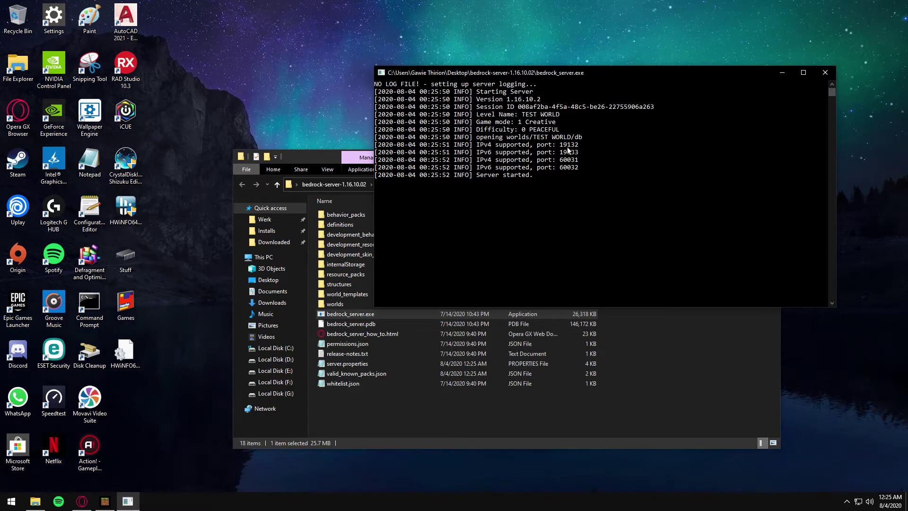
{"action": "left_click_drag", "start_coordinate": [520, 148], "coordinate": [589, 151]}
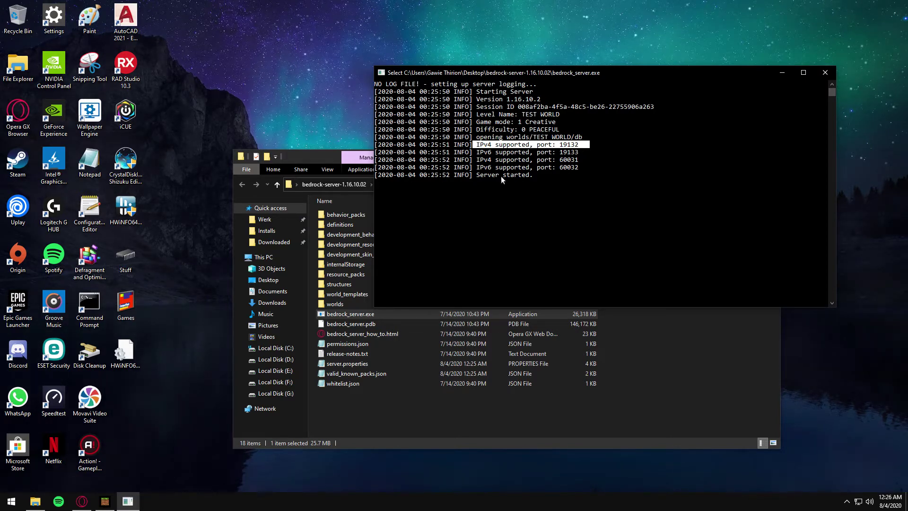
{"action": "left_click_drag", "start_coordinate": [474, 175], "coordinate": [550, 176]}
{"action": "left_click_drag", "start_coordinate": [778, 75], "coordinate": [845, 13]}
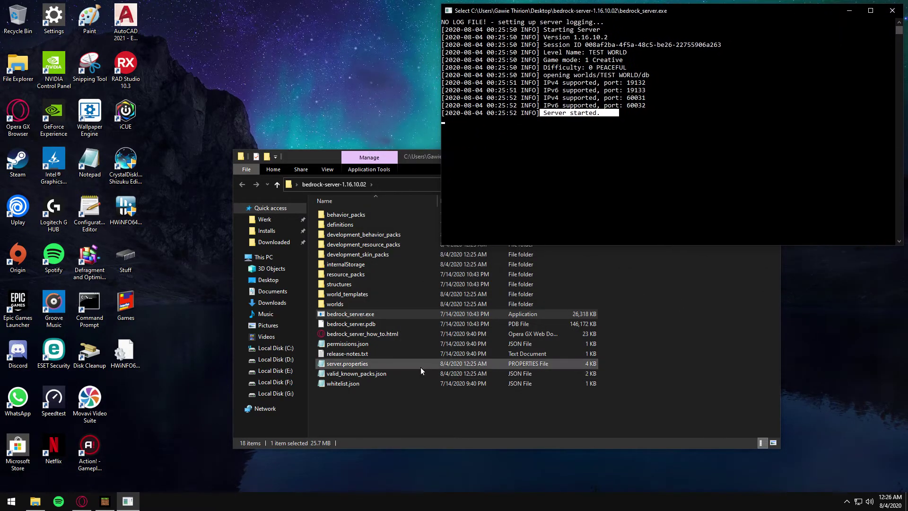
Minimize the bedrock-server folder window and run ipconfig in a new Command Prompt.
{"action": "left_click", "coordinate": [422, 159]}
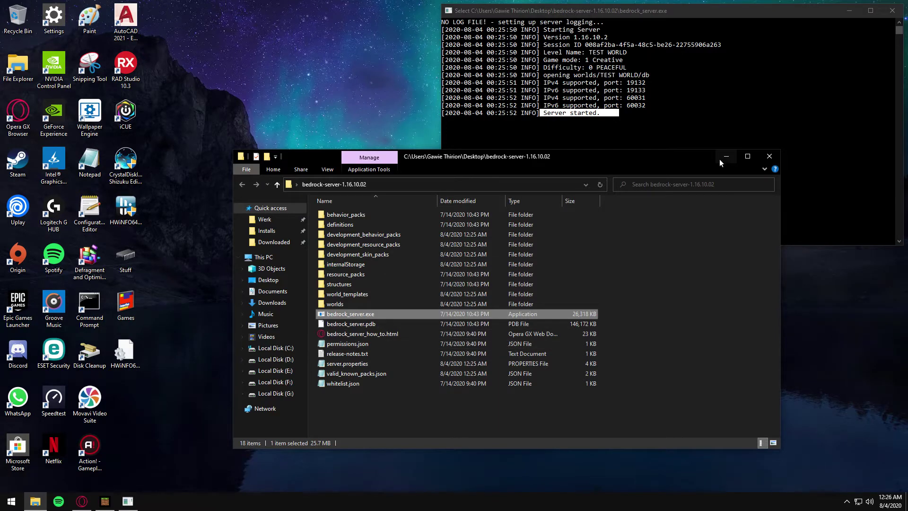
{"action": "left_click", "coordinate": [726, 156]}
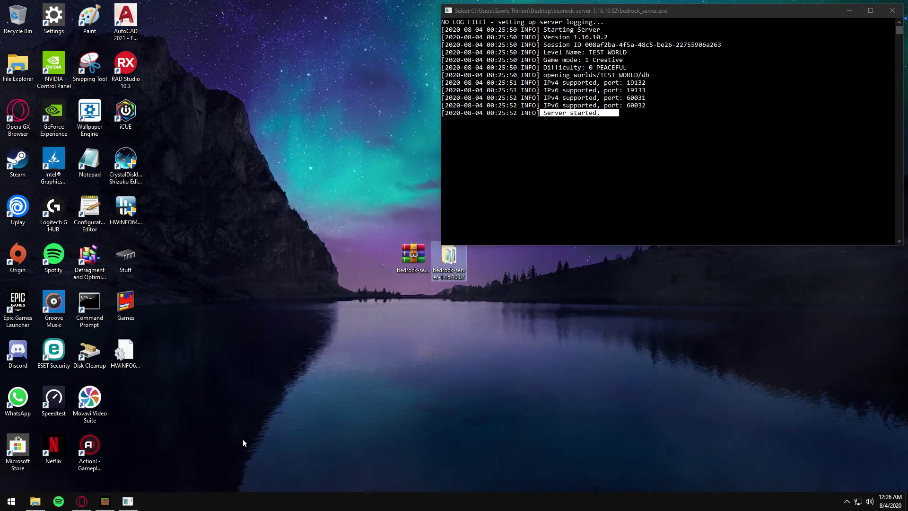
{"action": "key", "text": "super+r"}
{"action": "type", "text": "cmd"}
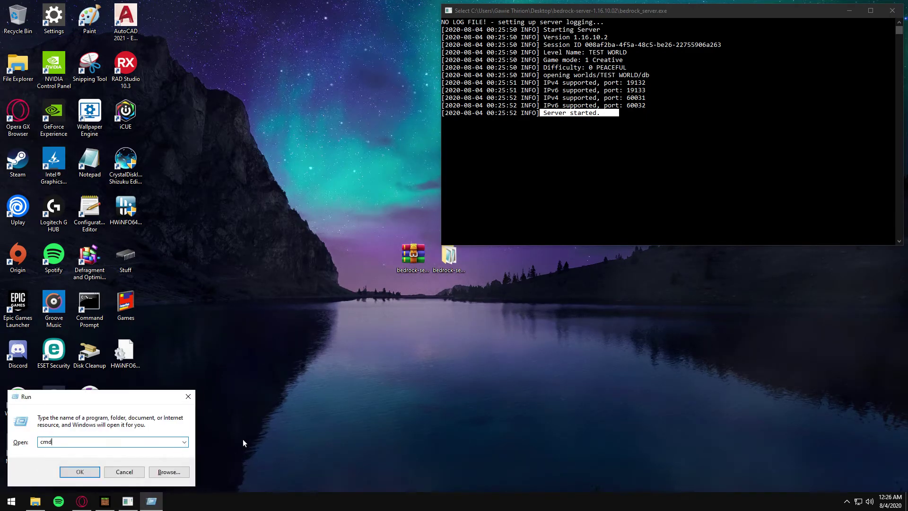
{"action": "key", "text": "Return"}
{"action": "type", "text": "ipco"}
{"action": "key", "text": "Return"}
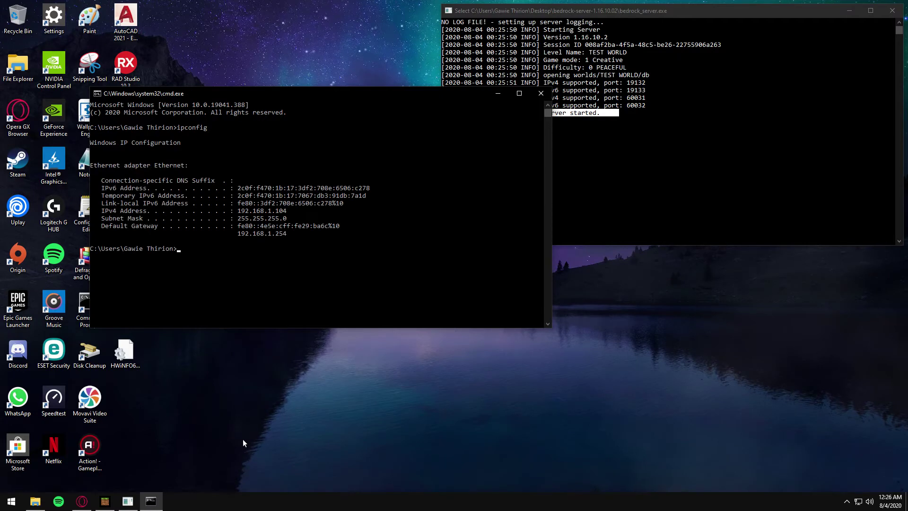
Copy the computer's IPv4 address from the ipconfig output and minimize the Command Prompt.
{"action": "left_click_drag", "start_coordinate": [287, 233], "coordinate": [265, 232]}
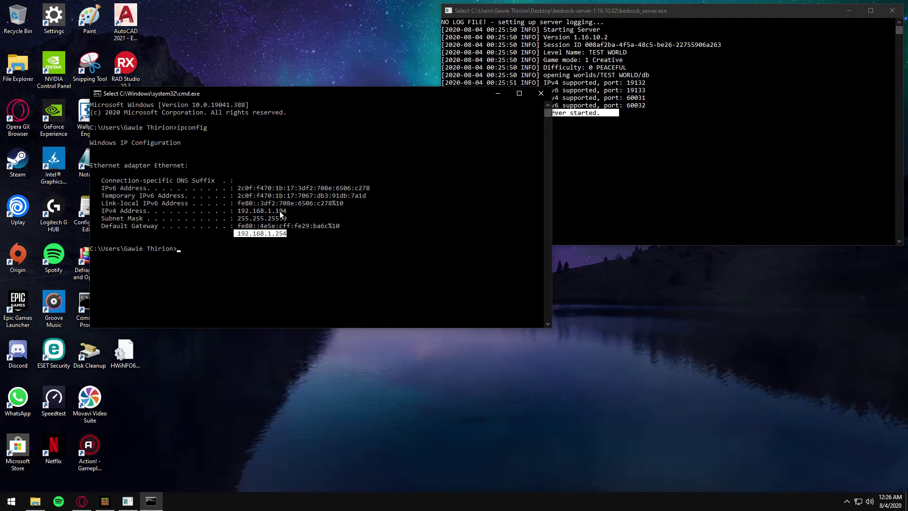
{"action": "left_click_drag", "start_coordinate": [294, 210], "coordinate": [239, 213]}
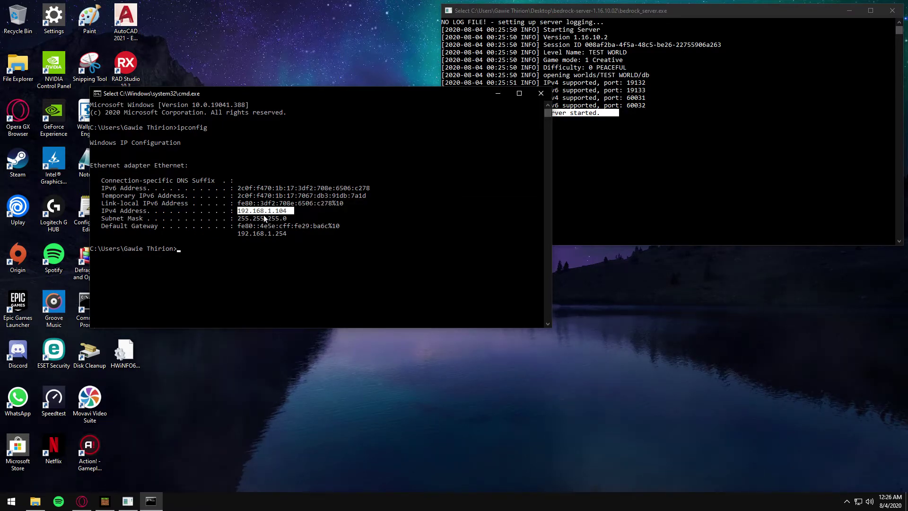
{"action": "left_click_drag", "start_coordinate": [285, 209], "coordinate": [240, 212]}
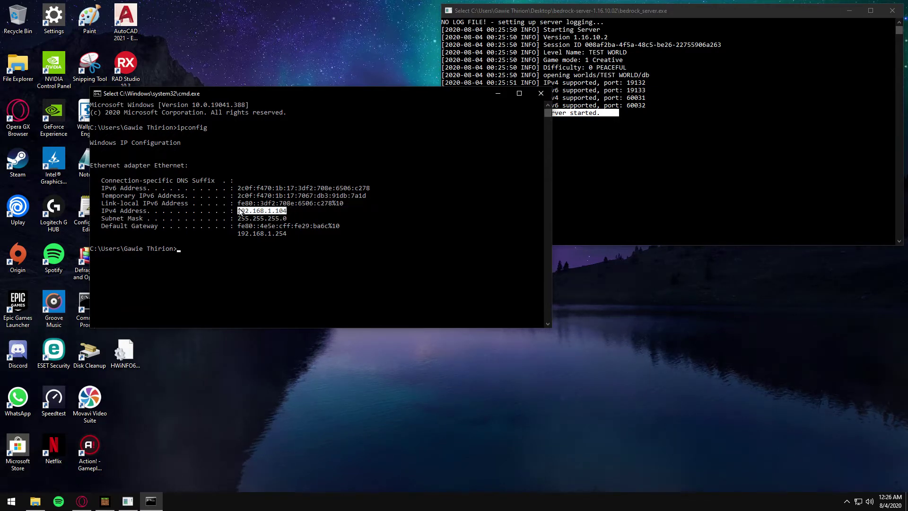
{"action": "right_click", "coordinate": [268, 216]}
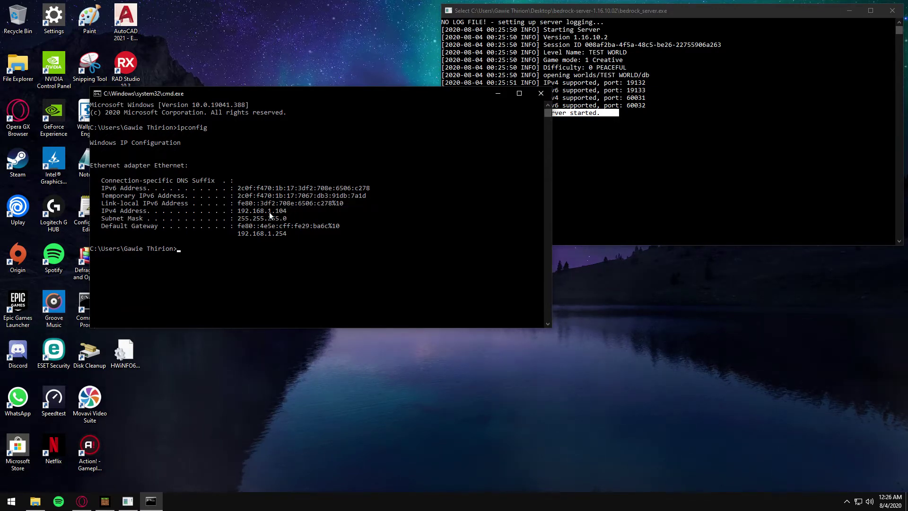
{"action": "left_click", "coordinate": [498, 93]}
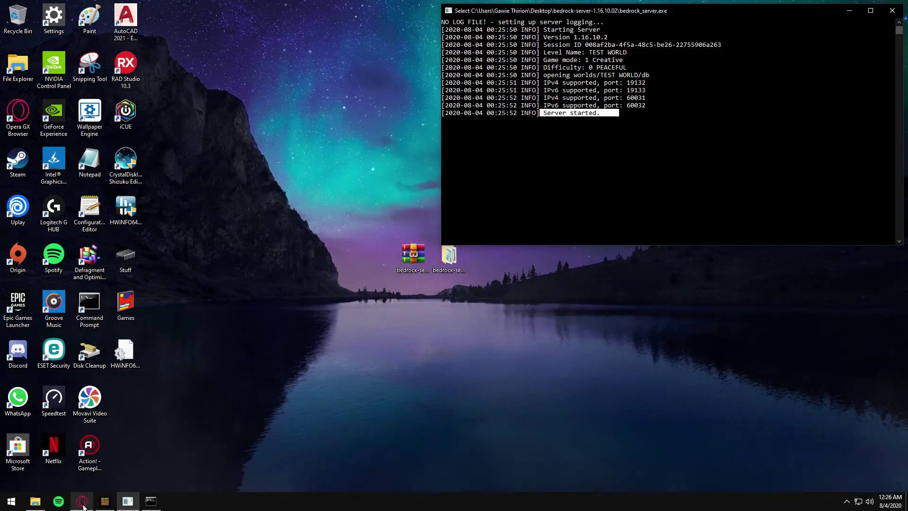
Switch to Minecraft and open the form for adding an external server.
{"action": "left_click", "coordinate": [105, 501]}
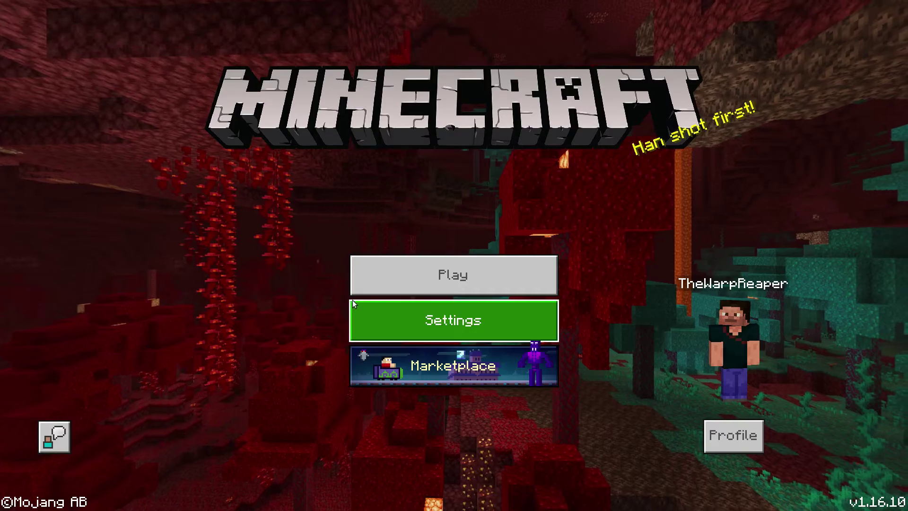
{"action": "left_click", "coordinate": [458, 279]}
{"action": "left_click", "coordinate": [556, 50]}
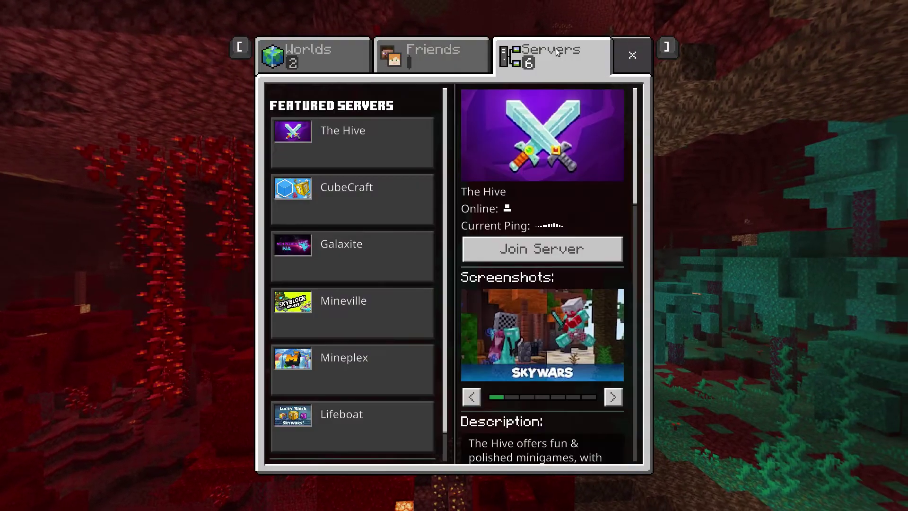
{"action": "scroll", "coordinate": [365, 259], "scroll_direction": "down", "scroll_amount": 2}
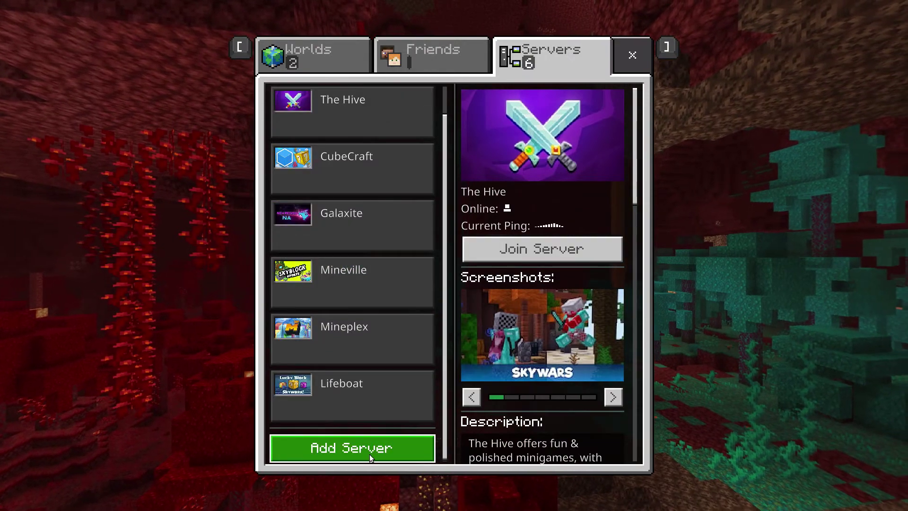
{"action": "left_click", "coordinate": [370, 454]}
Name the external server TEST, paste 192.168.1.104 as its address, and save it with port 19132.
{"action": "left_click", "coordinate": [410, 202]}
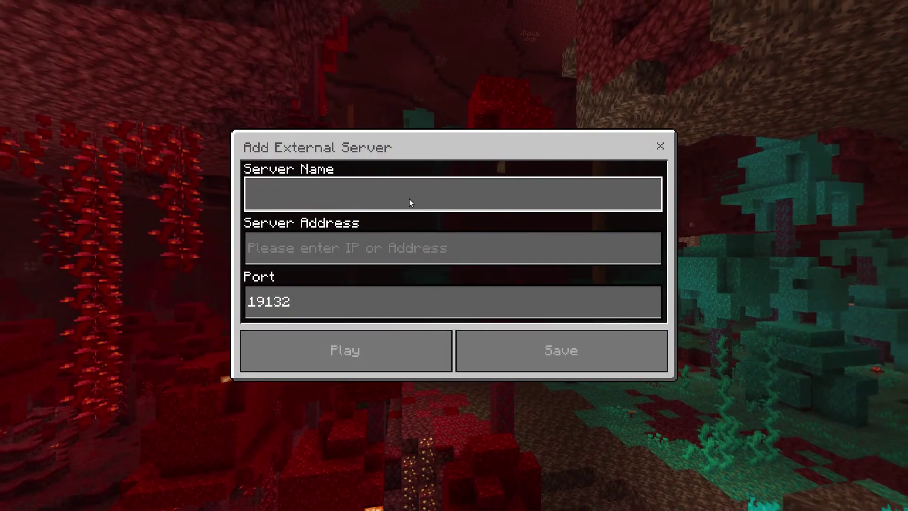
{"action": "type", "text": "TE"}
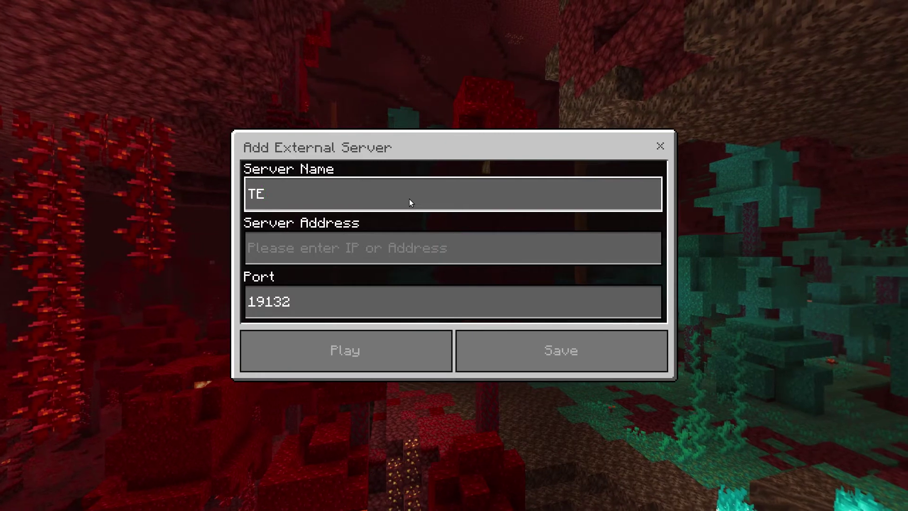
{"action": "type", "text": "ST"}
{"action": "left_click", "coordinate": [411, 258]}
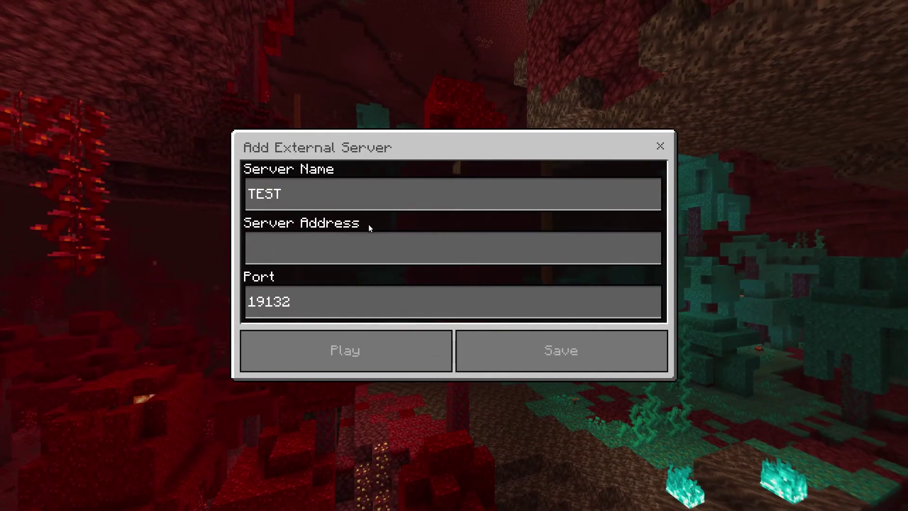
{"action": "key", "text": "super"}
{"action": "left_click", "coordinate": [280, 246]}
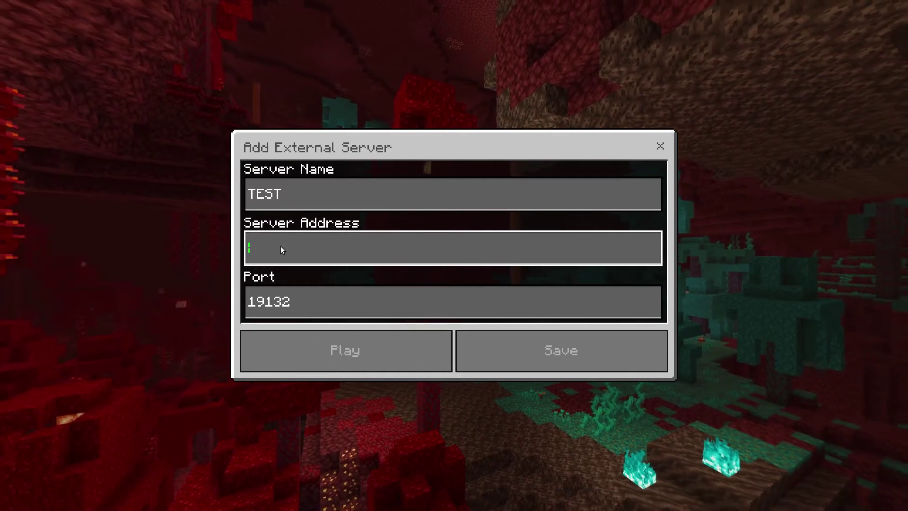
{"action": "key", "text": "ctrl+v"}
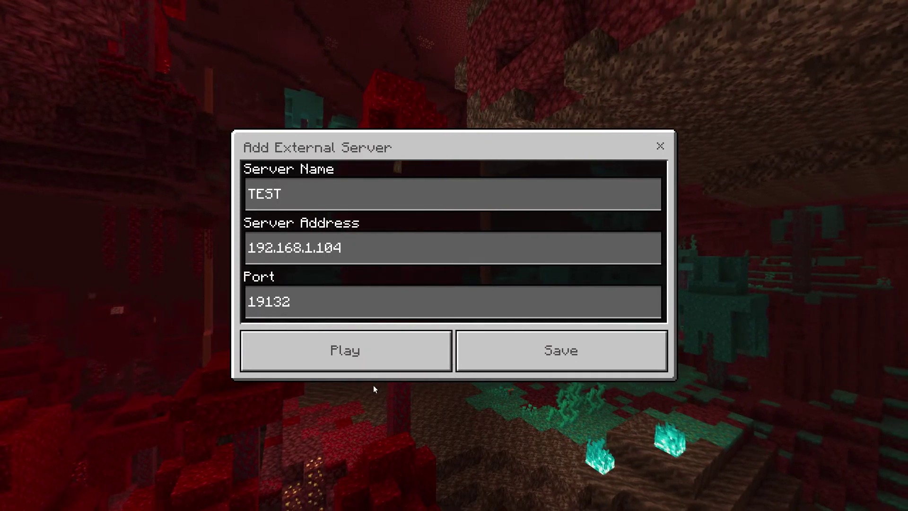
{"action": "left_click", "coordinate": [551, 351]}
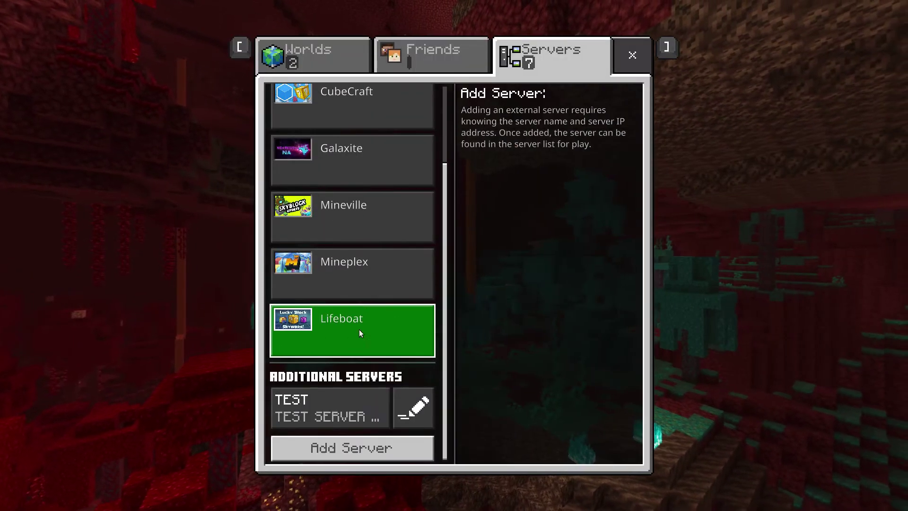
Join the TEST server from the additional servers.
{"action": "left_click", "coordinate": [344, 399]}
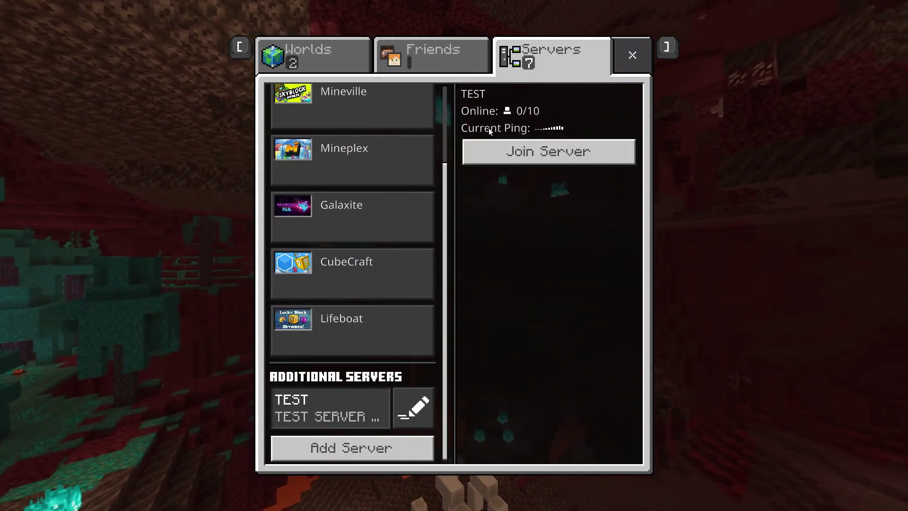
{"action": "left_click", "coordinate": [494, 149]}
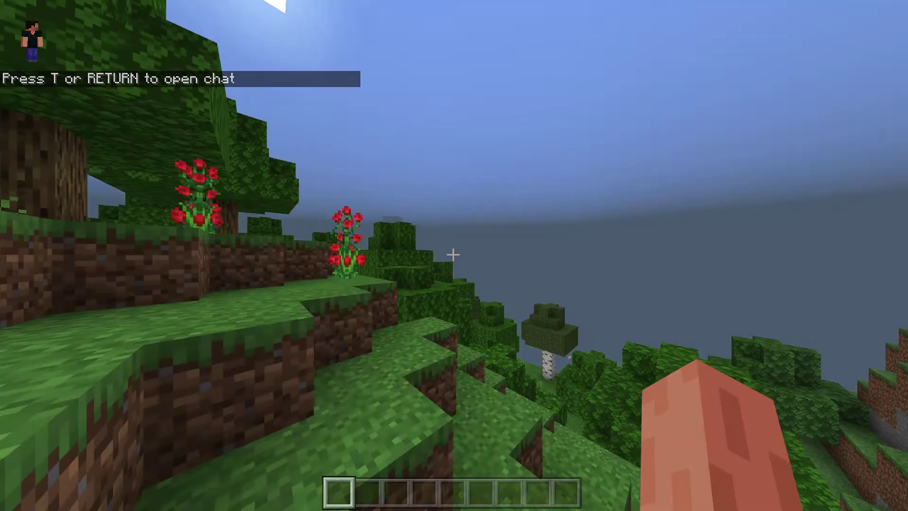
Walk and fly around the server's world to examine its terrain and try out creative mode.
{"action": "key", "text": "w"}
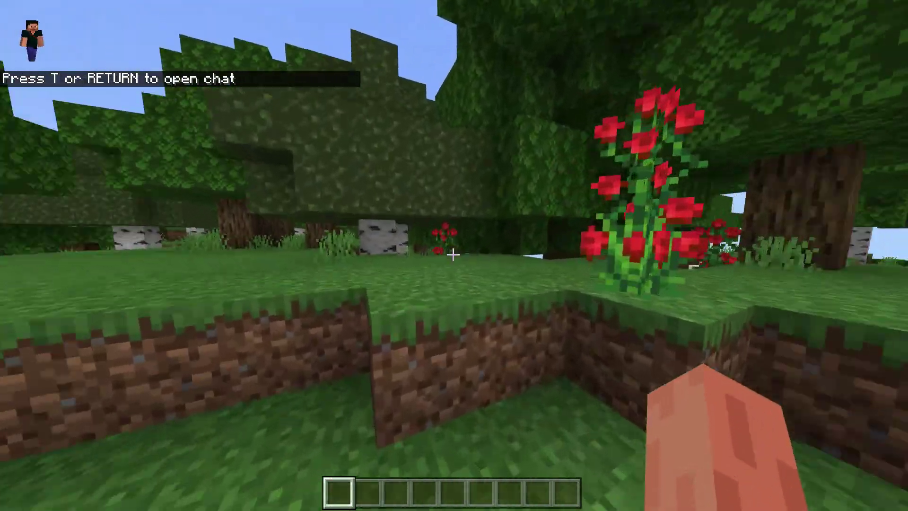
{"action": "key", "text": "w"}
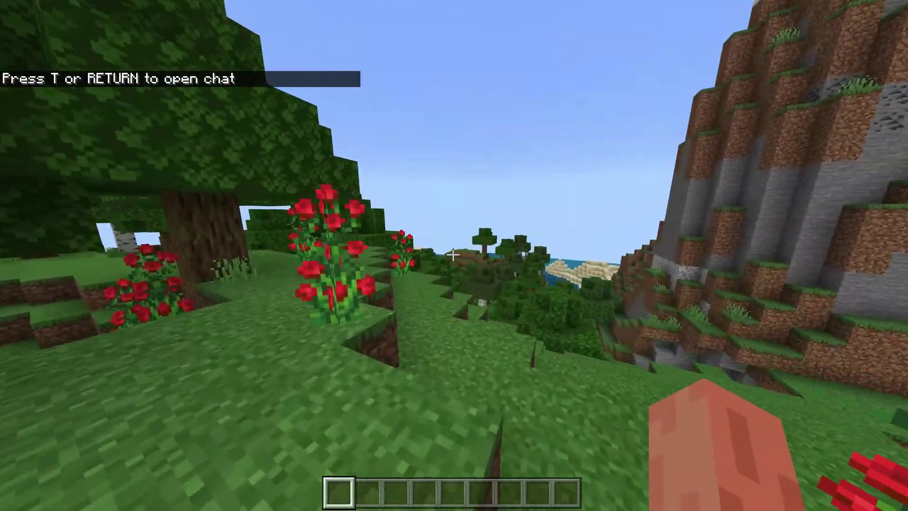
{"action": "key", "text": "w"}
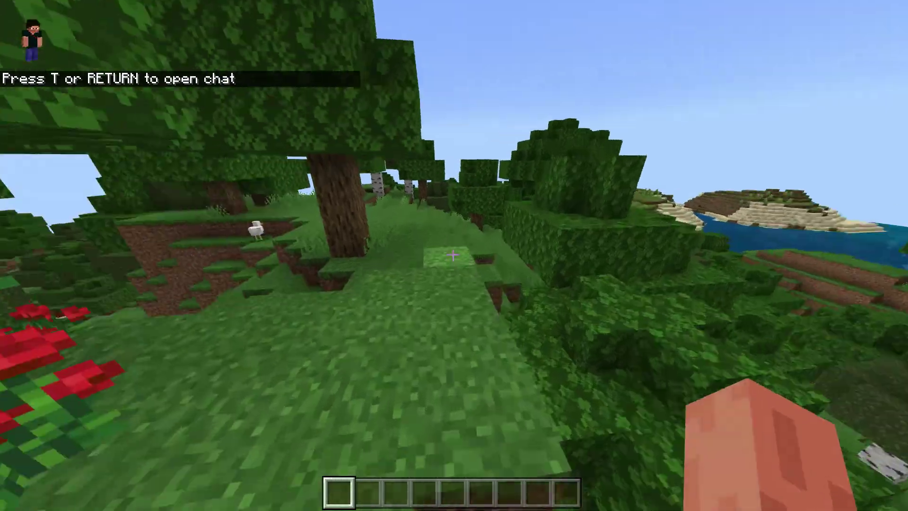
{"action": "left_click", "coordinate": [454, 255]}
{"action": "key", "text": "w"}
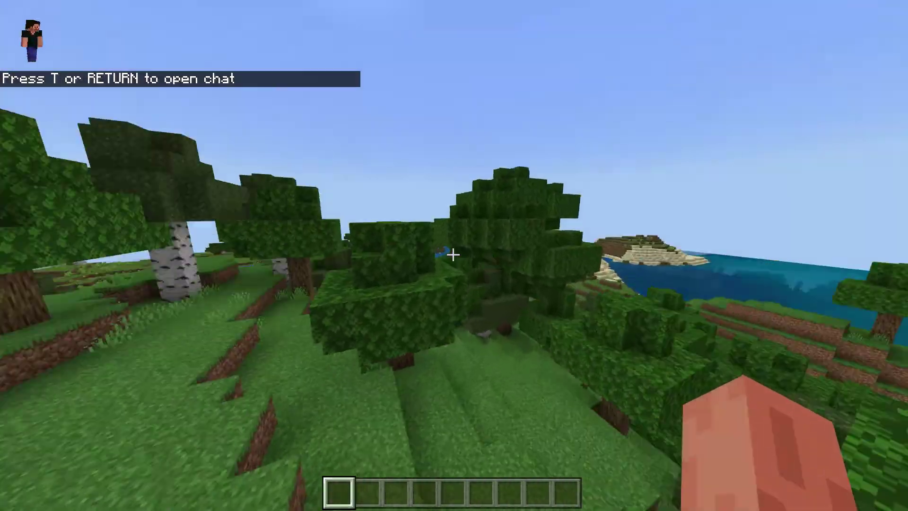
{"action": "key", "text": "w"}
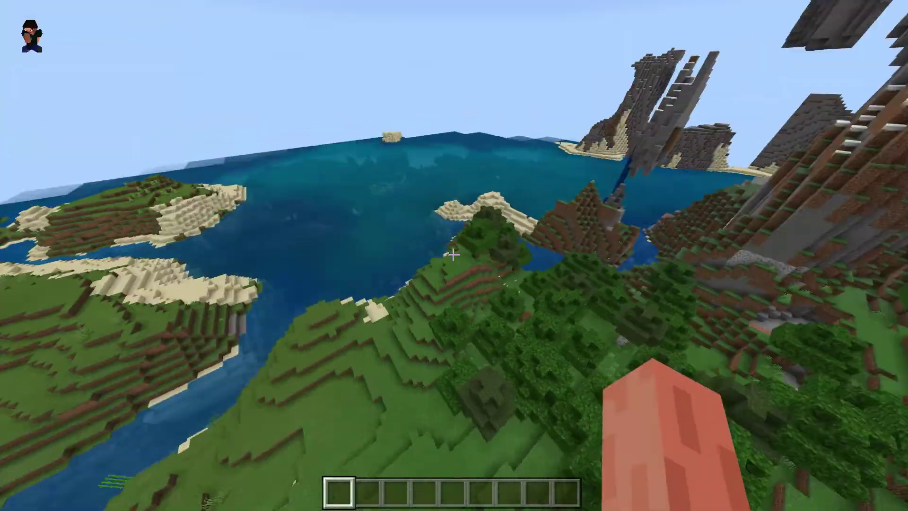
{"action": "key", "text": "w"}
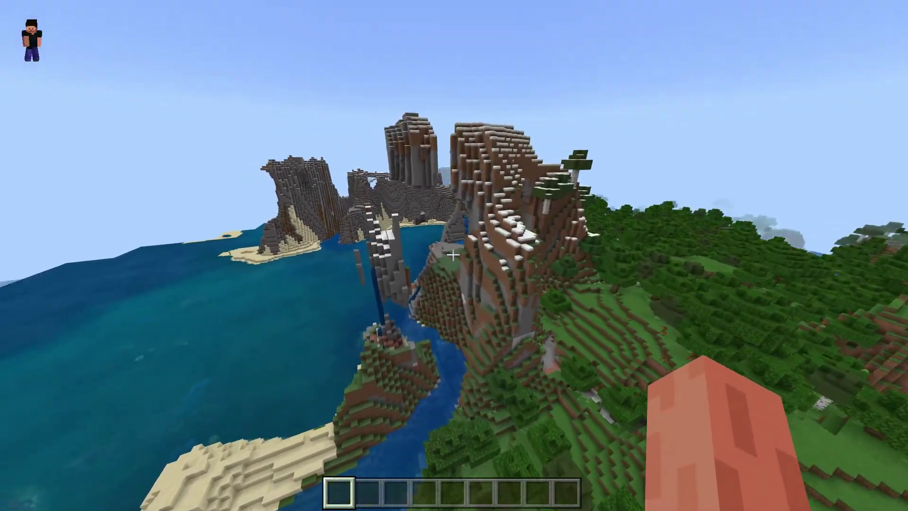
{"action": "key", "text": "w"}
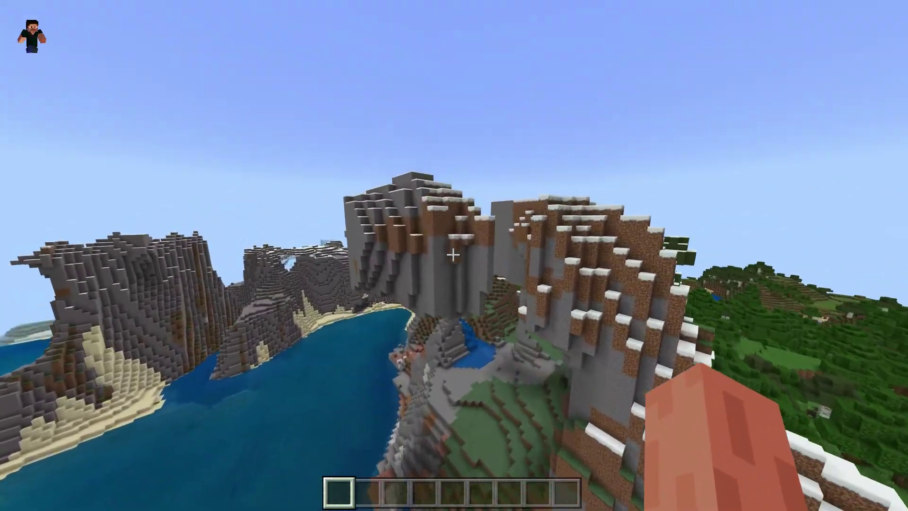
{"action": "key", "text": "w"}
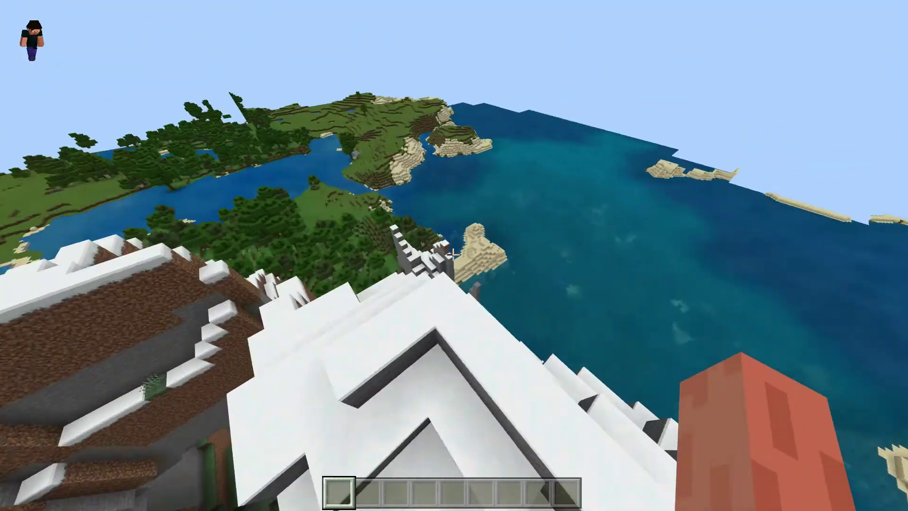
{"action": "key", "text": "w"}
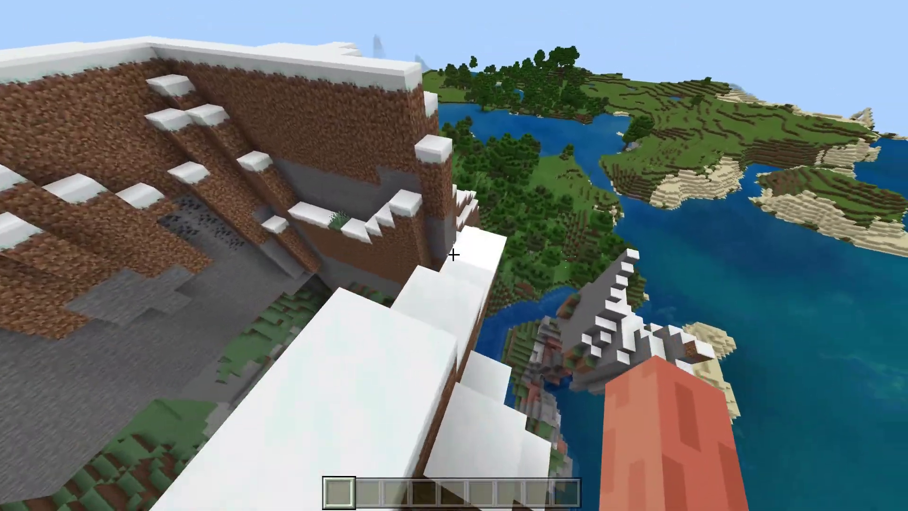
Fly along the snowy cliffs and over the mountaintops to view the surrounding forests and water.
{"action": "key", "text": "shift"}
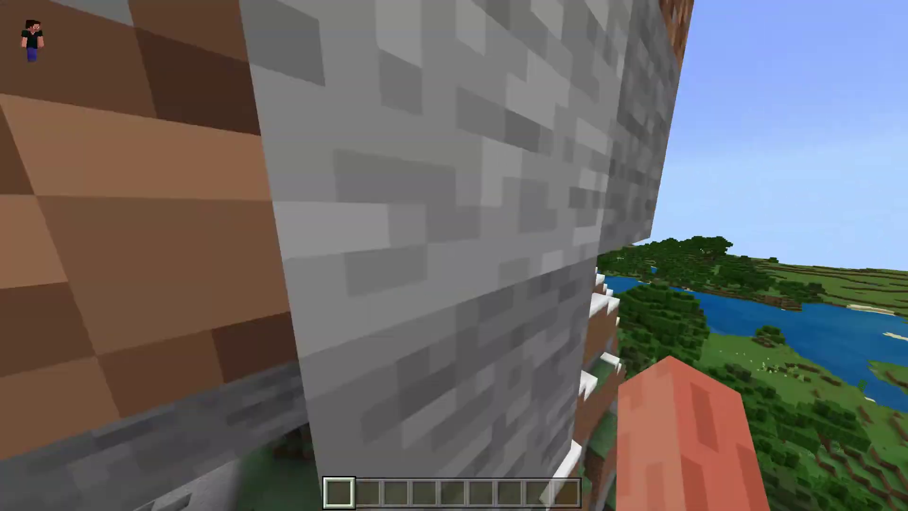
{"action": "key", "text": "w"}
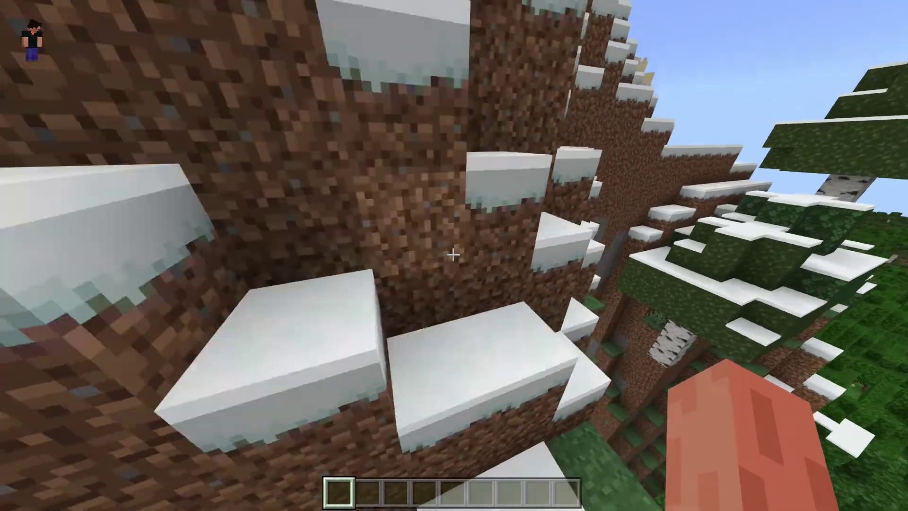
{"action": "key", "text": "space"}
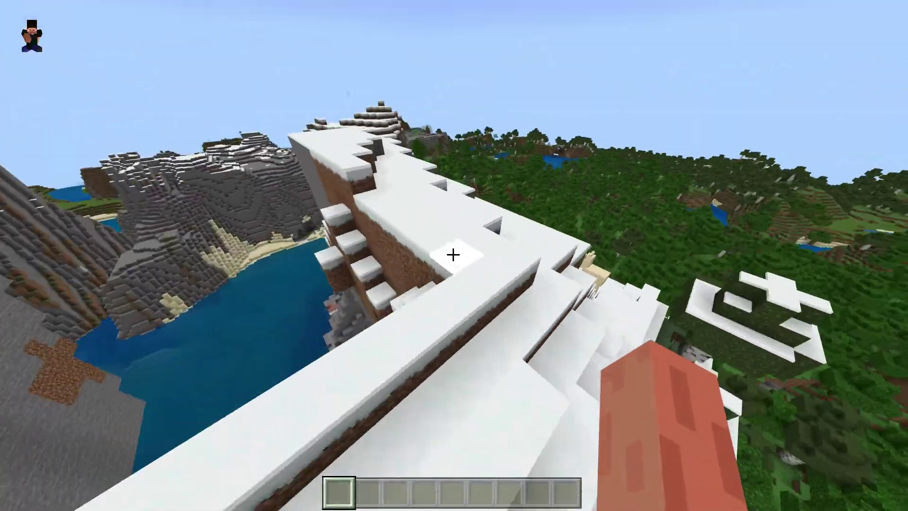
{"action": "key", "text": "w"}
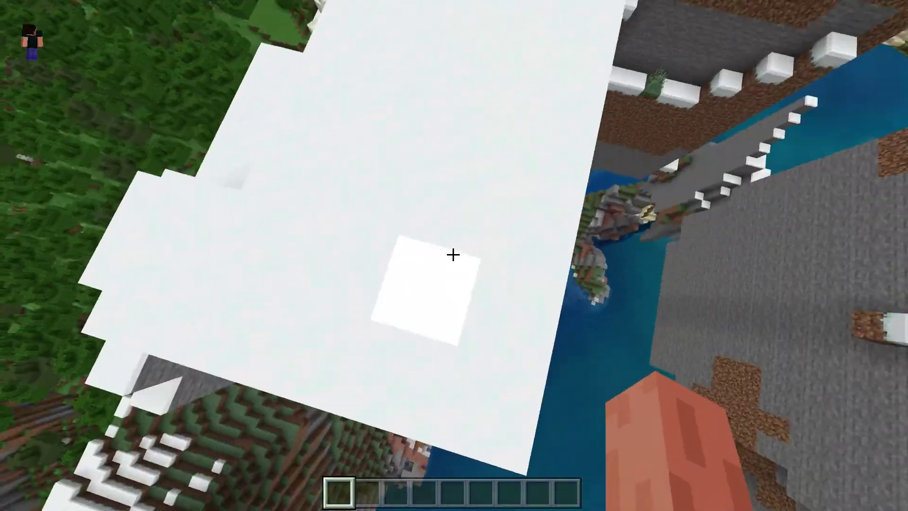
{"action": "left_click_drag", "start_coordinate": [453, 254], "coordinate": [453, 254]}
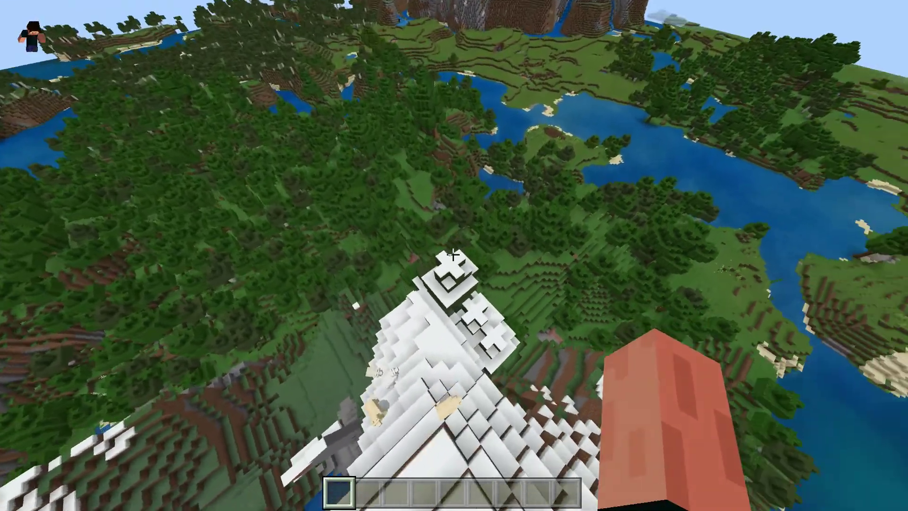
{"action": "key", "text": "w"}
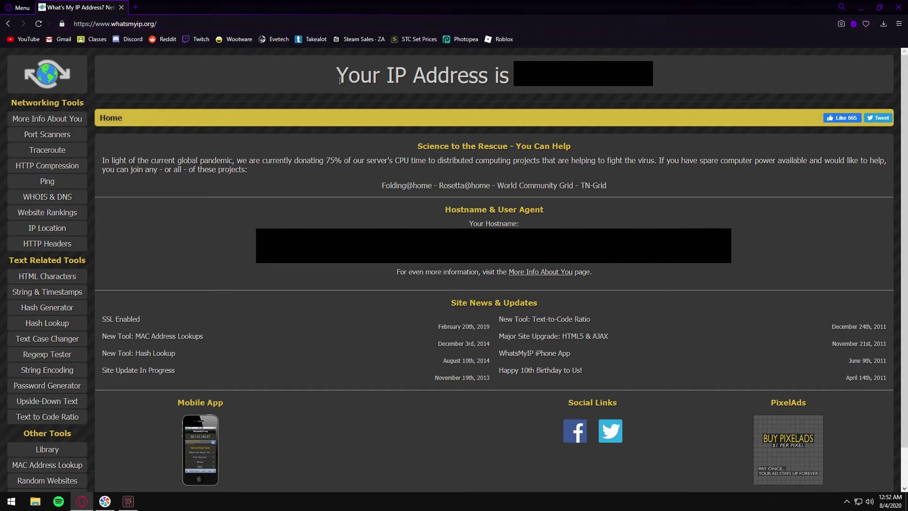
Highlight the public IP address on whatsmyip.org to point out the address for outside connections.
{"action": "left_click_drag", "start_coordinate": [338, 73], "coordinate": [652, 73]}
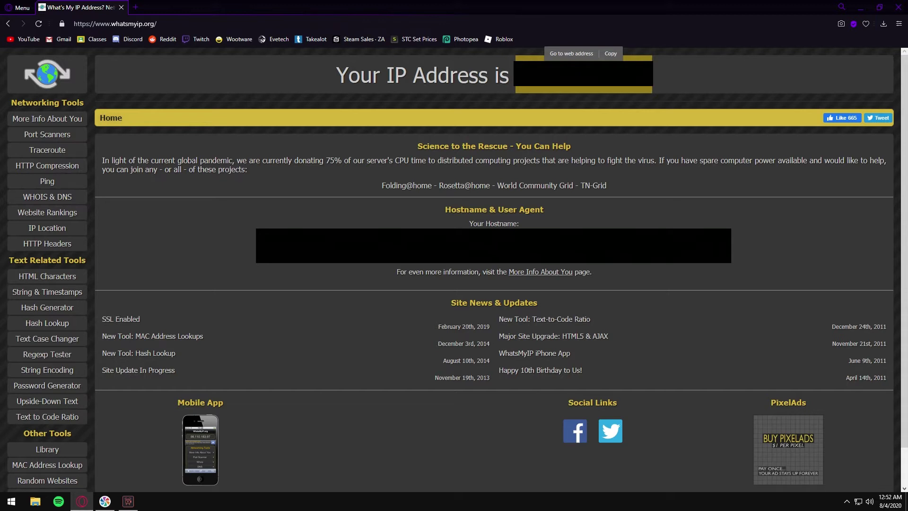
{"action": "left_click", "coordinate": [584, 74]}
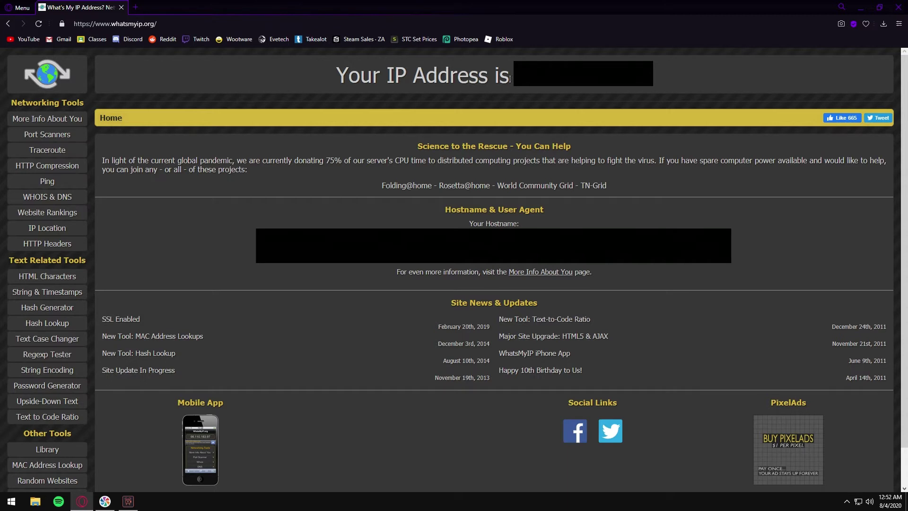
{"action": "left_click_drag", "start_coordinate": [522, 86], "coordinate": [653, 87]}
{"action": "left_click", "coordinate": [506, 108]}
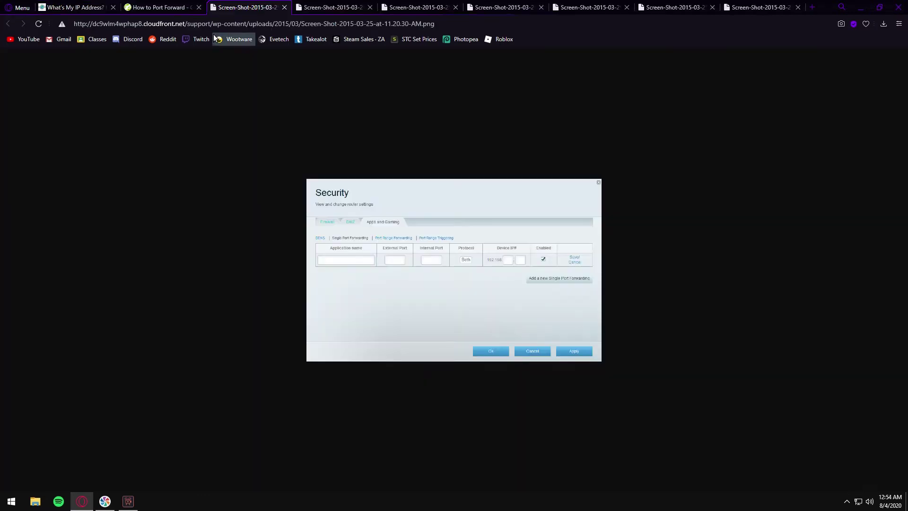
Read the No-IP port forwarding guide's login and forwarding steps, and return to the enlarged single port forwarding example.
{"action": "scroll", "coordinate": [381, 243], "scroll_direction": "up", "scroll_amount": 5}
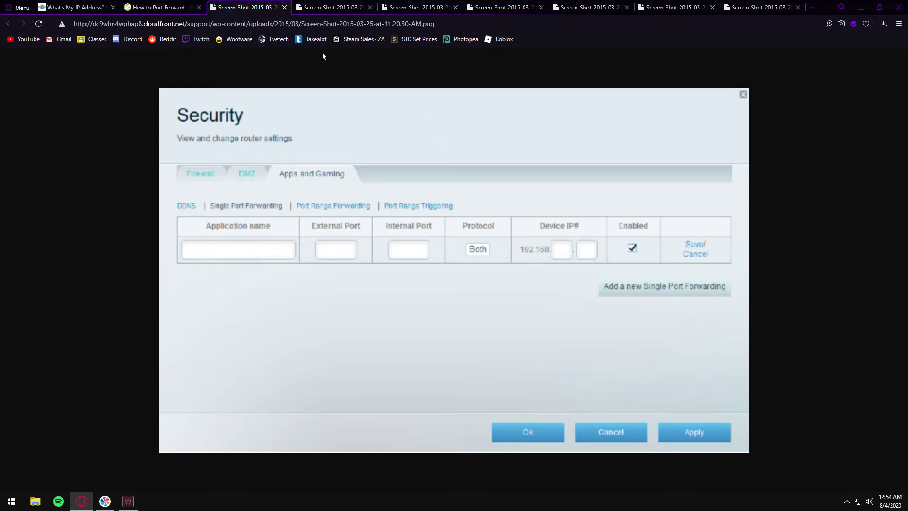
{"action": "left_click", "coordinate": [142, 9]}
{"action": "scroll", "coordinate": [353, 259], "scroll_direction": "up", "scroll_amount": 10}
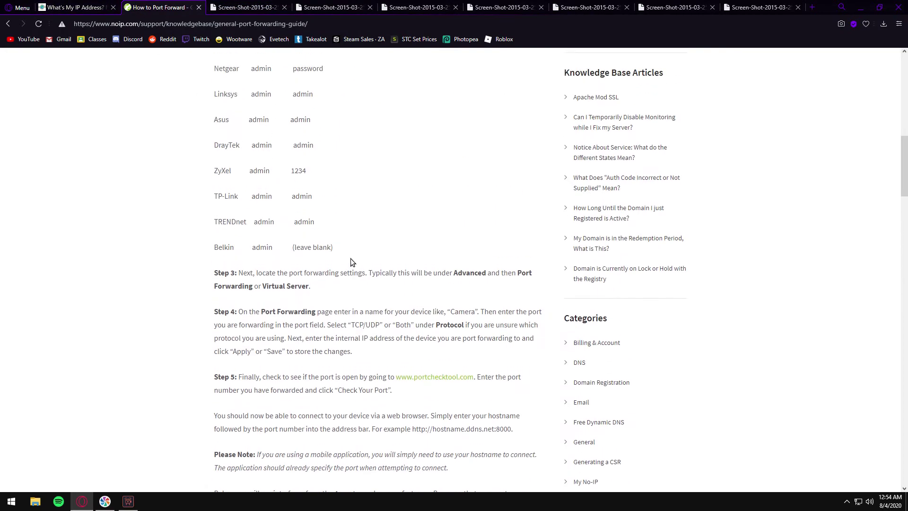
{"action": "scroll", "coordinate": [328, 245], "scroll_direction": "down", "scroll_amount": 3}
{"action": "scroll", "coordinate": [325, 242], "scroll_direction": "up", "scroll_amount": 2}
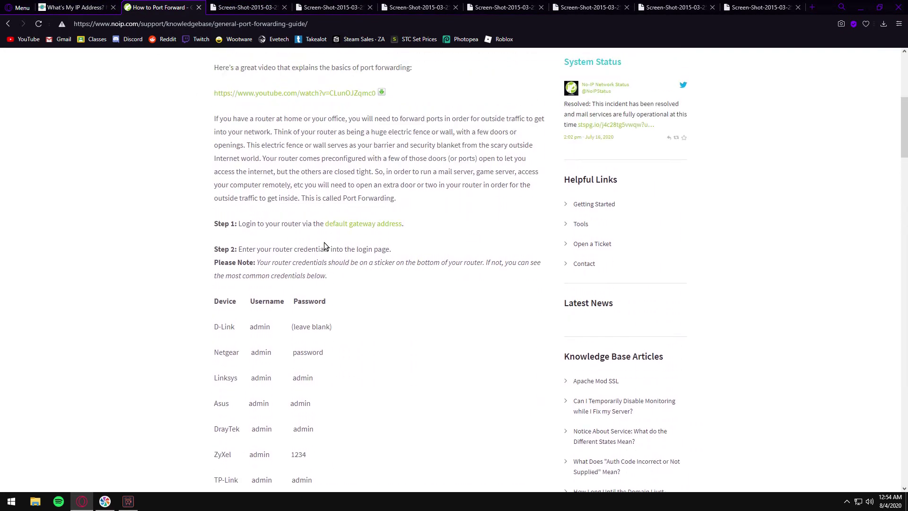
{"action": "scroll", "coordinate": [265, 137], "scroll_direction": "up", "scroll_amount": 4}
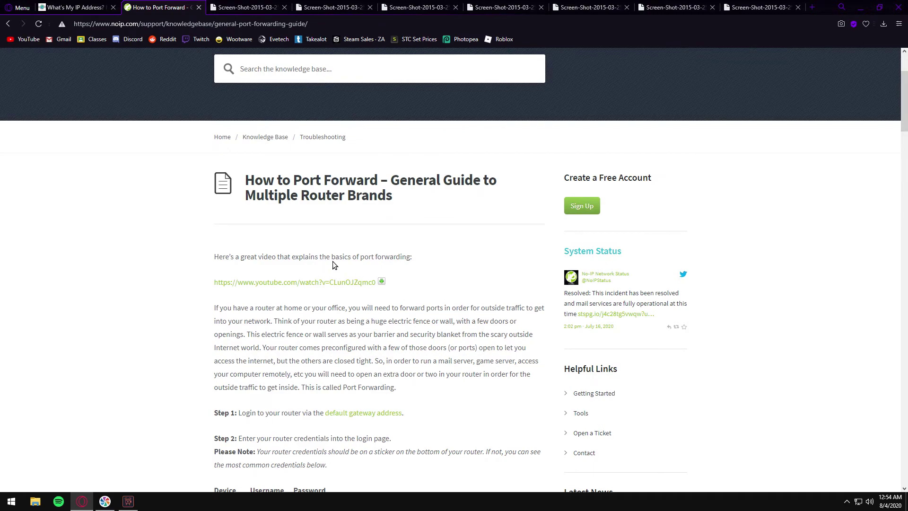
{"action": "scroll", "coordinate": [322, 250], "scroll_direction": "down", "scroll_amount": 3}
{"action": "scroll", "coordinate": [289, 220], "scroll_direction": "up", "scroll_amount": 1}
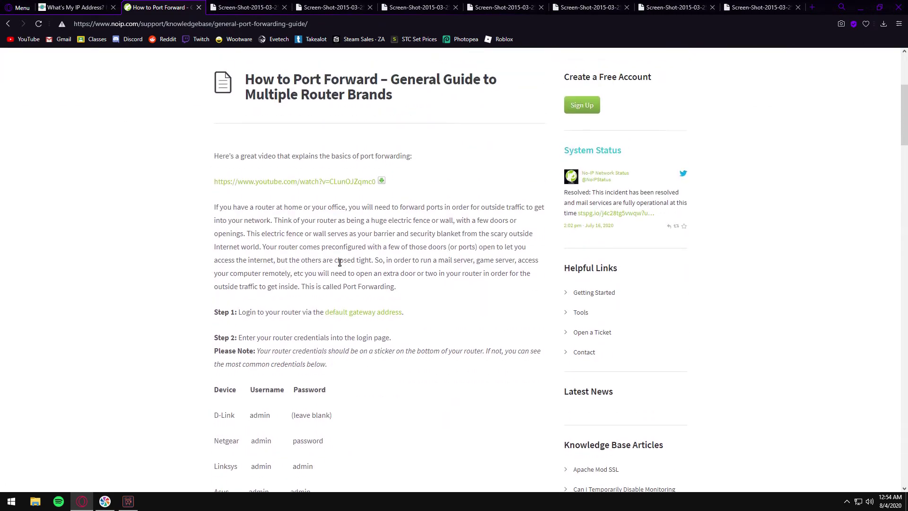
{"action": "scroll", "coordinate": [294, 333], "scroll_direction": "down", "scroll_amount": 2}
{"action": "scroll", "coordinate": [263, 262], "scroll_direction": "down", "scroll_amount": 6}
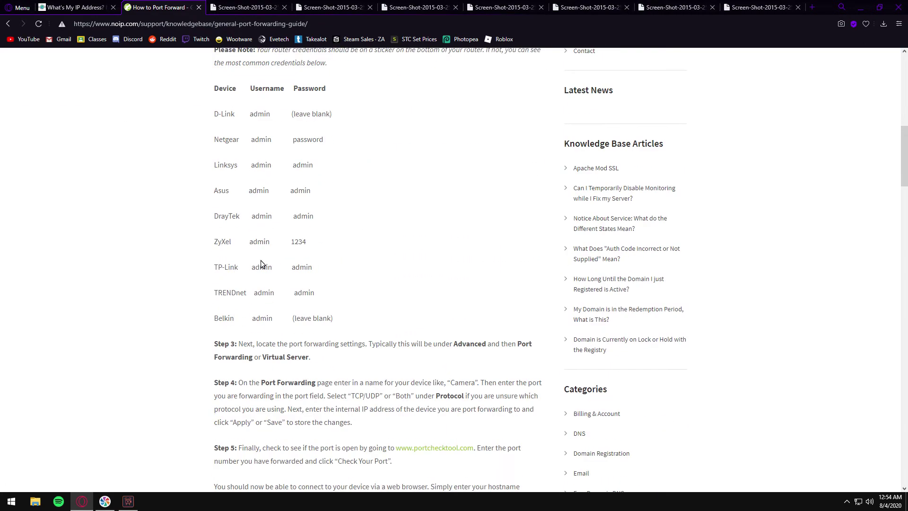
{"action": "left_click_drag", "start_coordinate": [452, 273], "coordinate": [314, 287]}
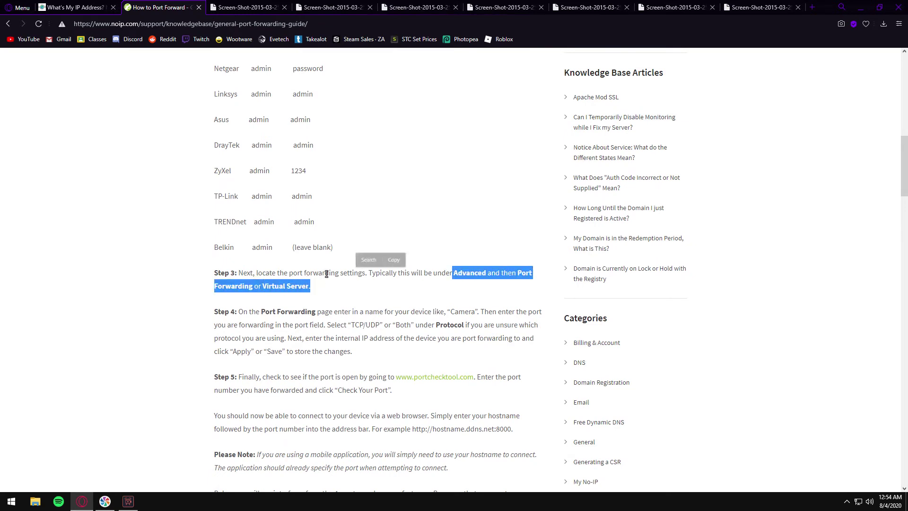
{"action": "left_click", "coordinate": [316, 276]}
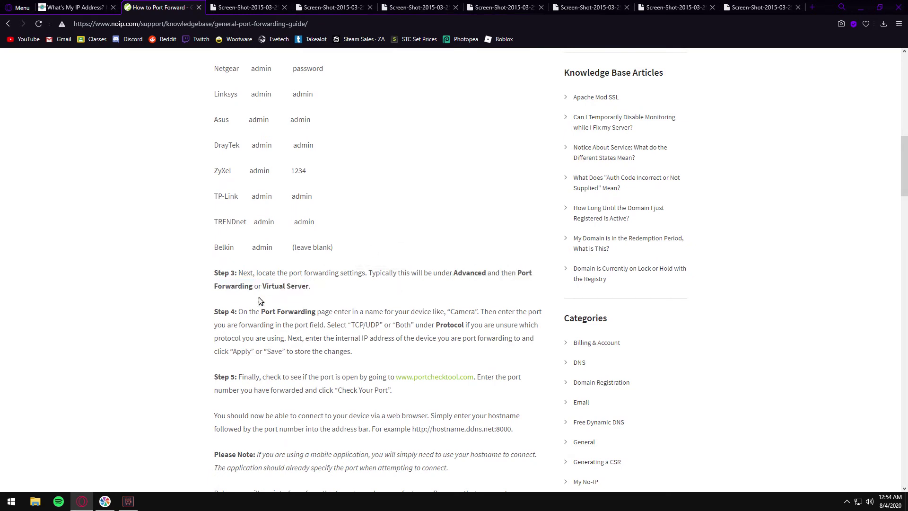
{"action": "left_click", "coordinate": [243, 7]}
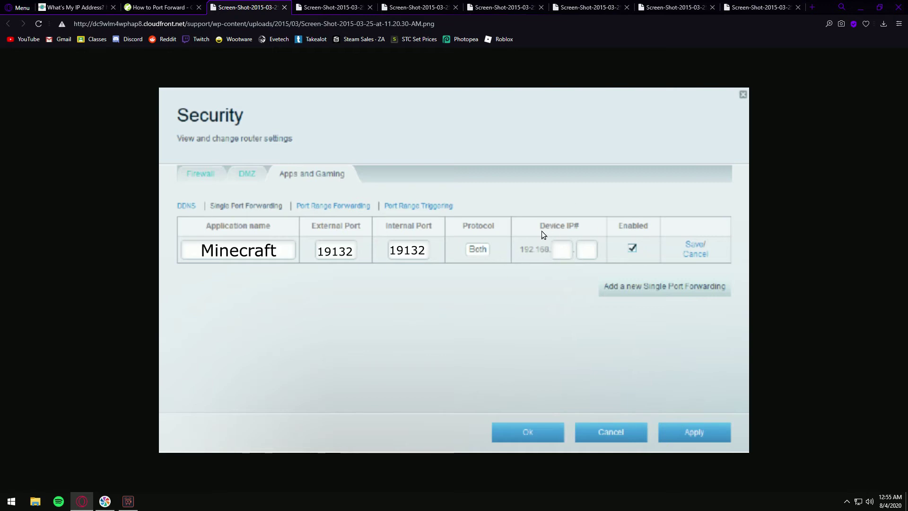
{"action": "key", "text": "super"}
{"action": "key", "text": "super"}
{"action": "key", "text": "super+c"}
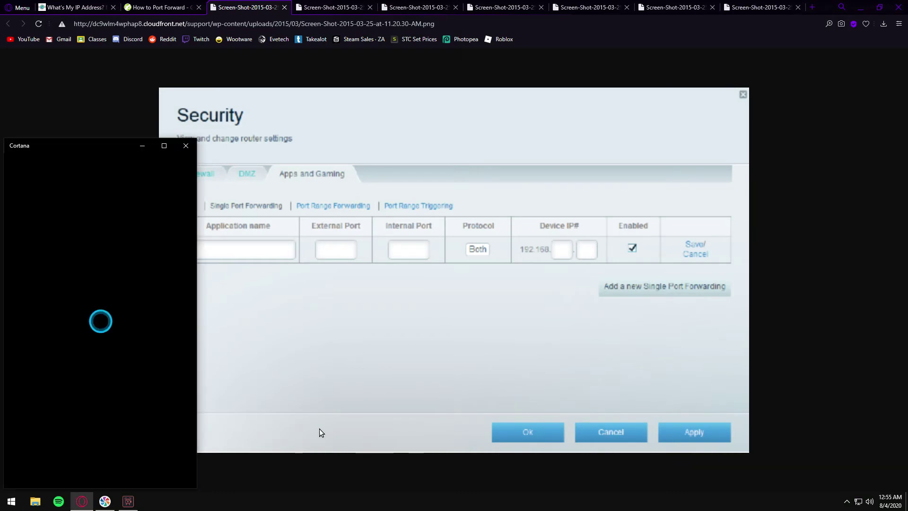
{"action": "left_click", "coordinate": [186, 145]}
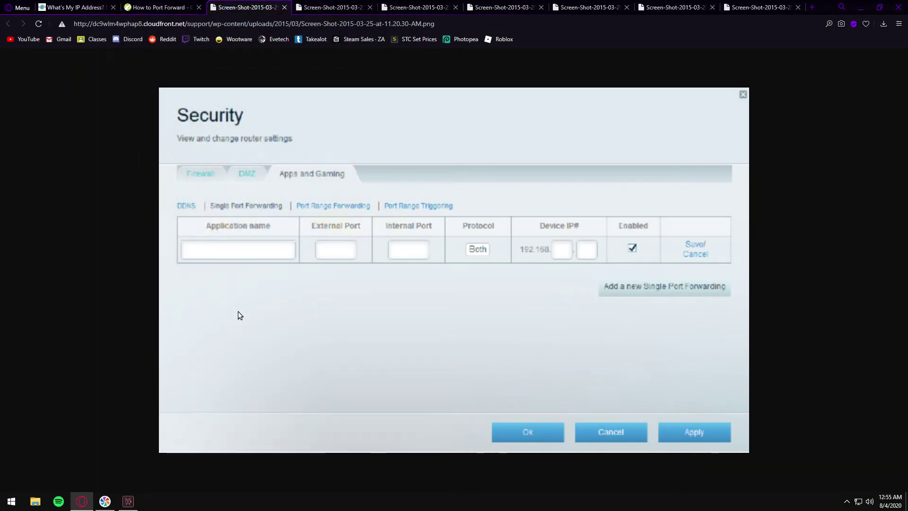
Run ipconfig in a Command Prompt, highlight the computer's IPv4 address, and minimize the console.
{"action": "key", "text": "super+r"}
{"action": "type", "text": "cmd"}
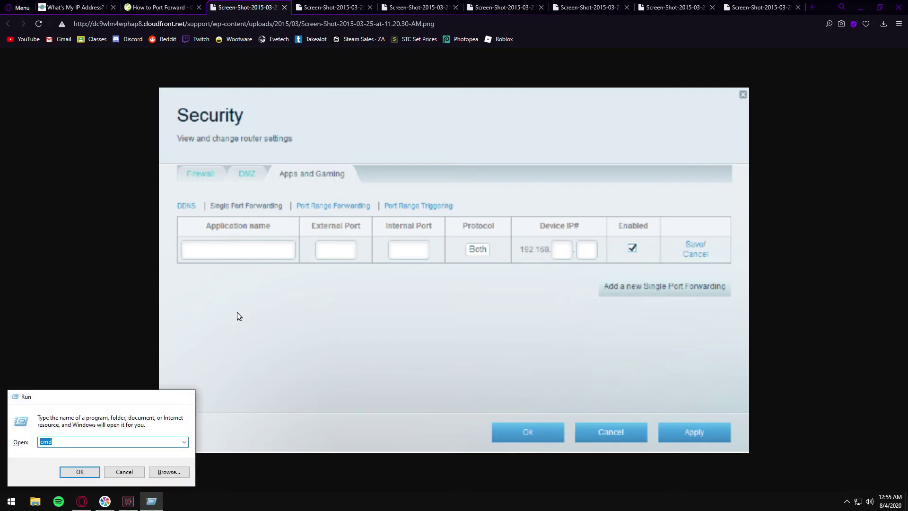
{"action": "key", "text": "Return"}
{"action": "type", "text": "ipco"}
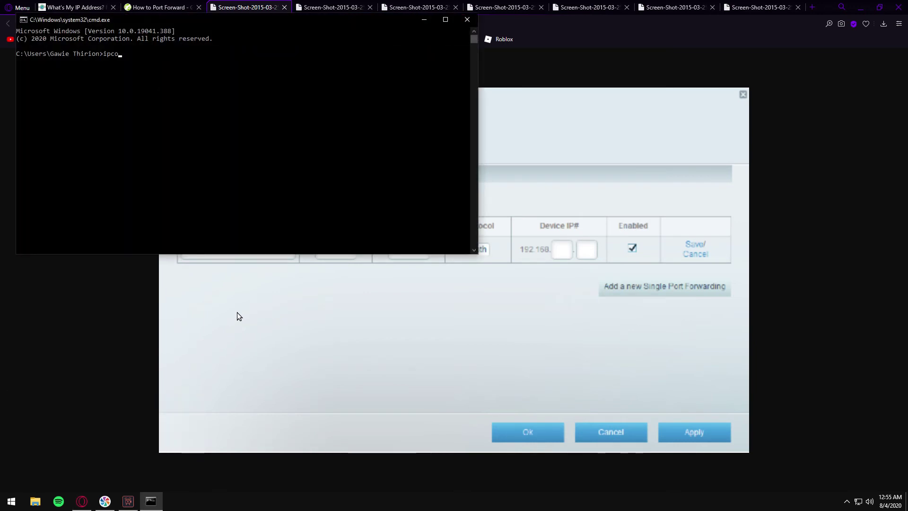
{"action": "type", "text": "nfig"}
{"action": "key", "text": "Return"}
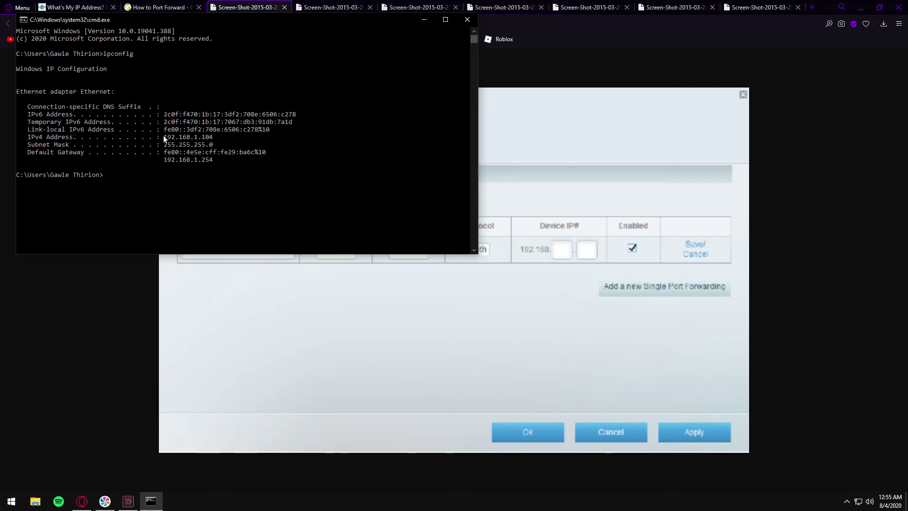
{"action": "left_click_drag", "start_coordinate": [163, 136], "coordinate": [208, 137]}
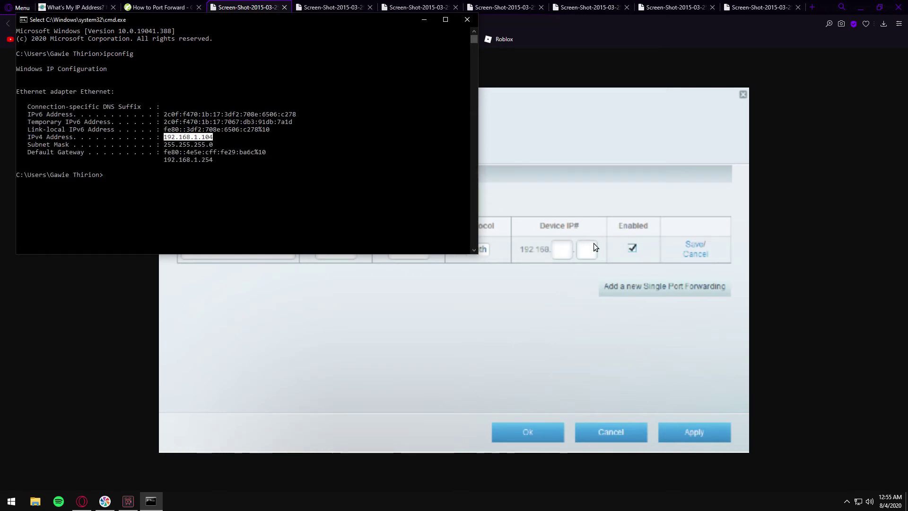
{"action": "left_click", "coordinate": [424, 20]}
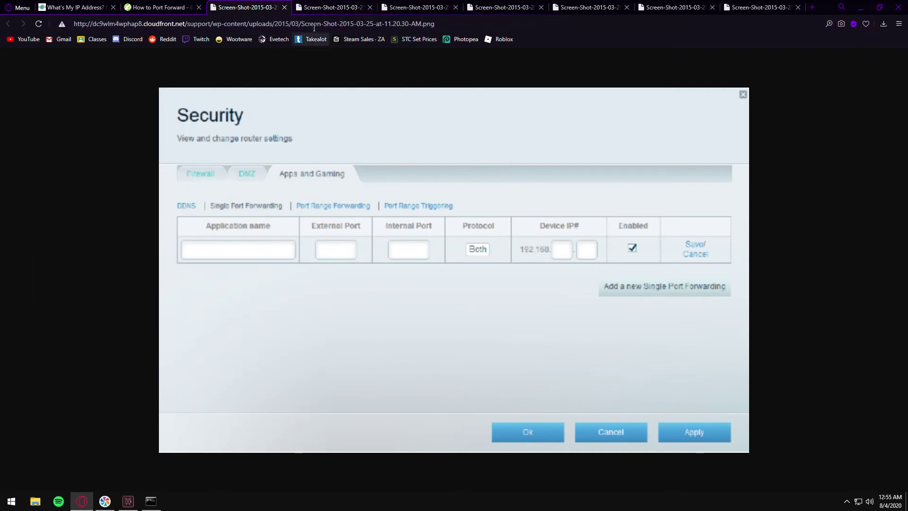
Examine the Linksys port range and NETGEAR genie custom service examples, closing finished images and rechecking the IPv4 address in the console.
{"action": "left_click", "coordinate": [285, 7]}
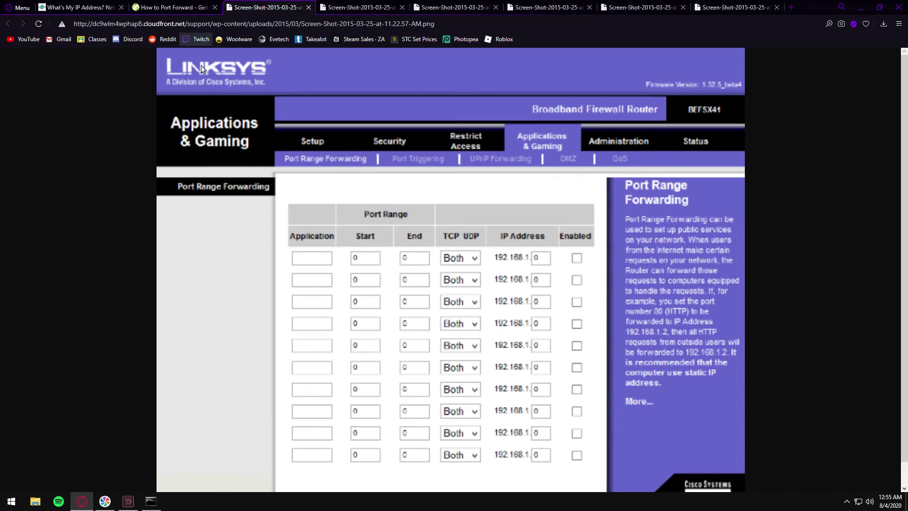
{"action": "scroll", "coordinate": [228, 108], "scroll_direction": "down", "scroll_amount": 1}
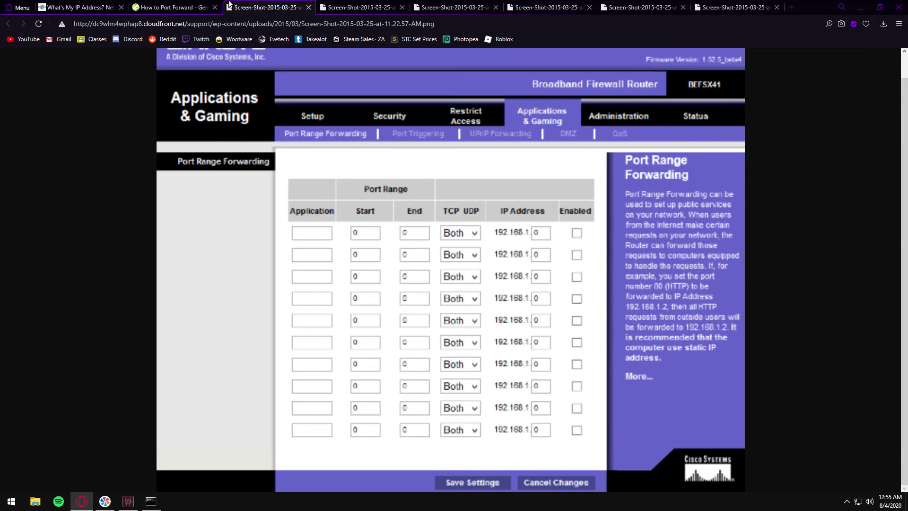
{"action": "left_click", "coordinate": [309, 8]}
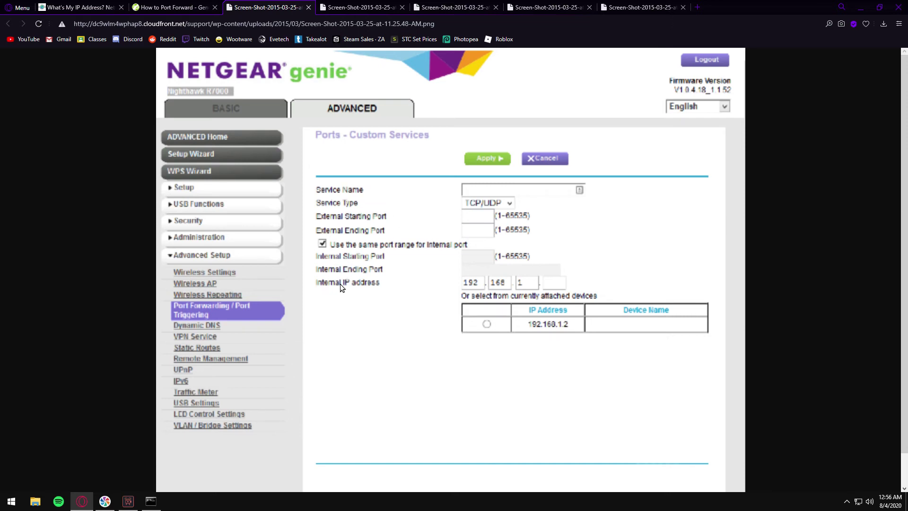
{"action": "left_click", "coordinate": [151, 501]}
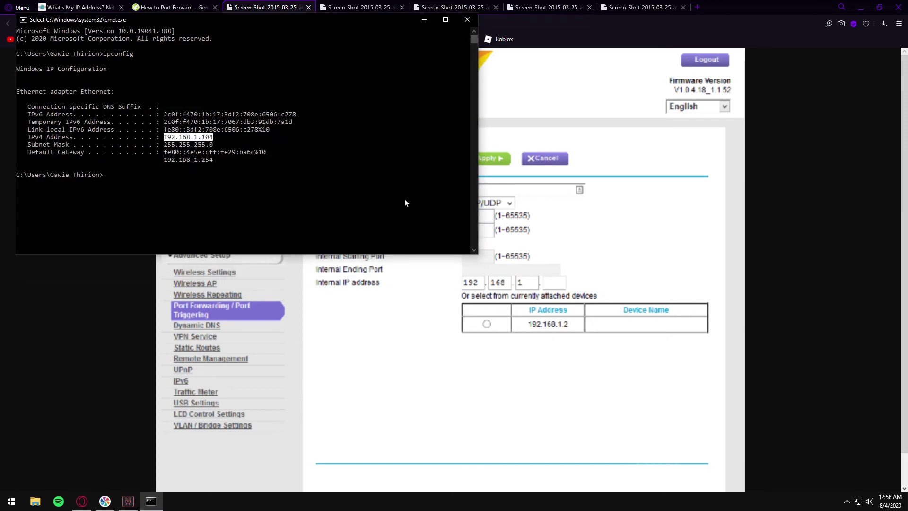
{"action": "left_click", "coordinate": [422, 20]}
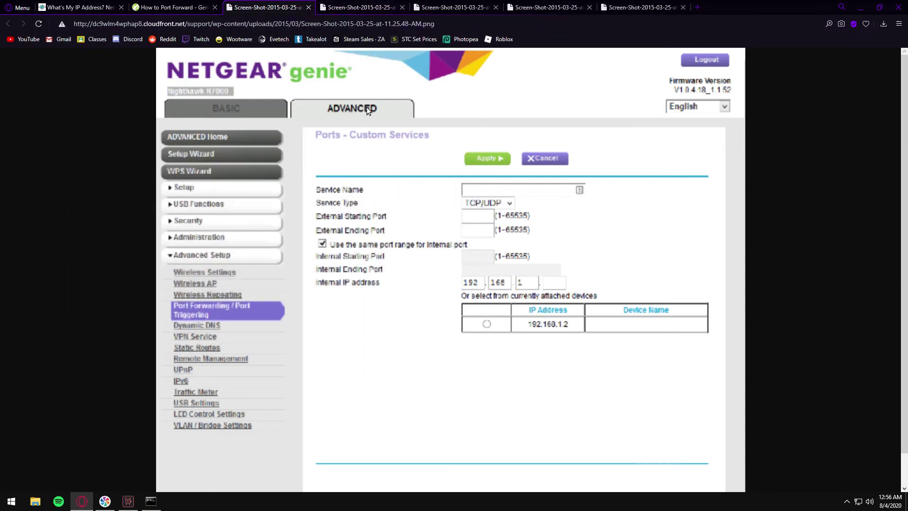
Close the NETGEAR genie example and examine the NETGEAR Smart Wizard and both Belkin virtual server examples.
{"action": "left_click", "coordinate": [308, 8]}
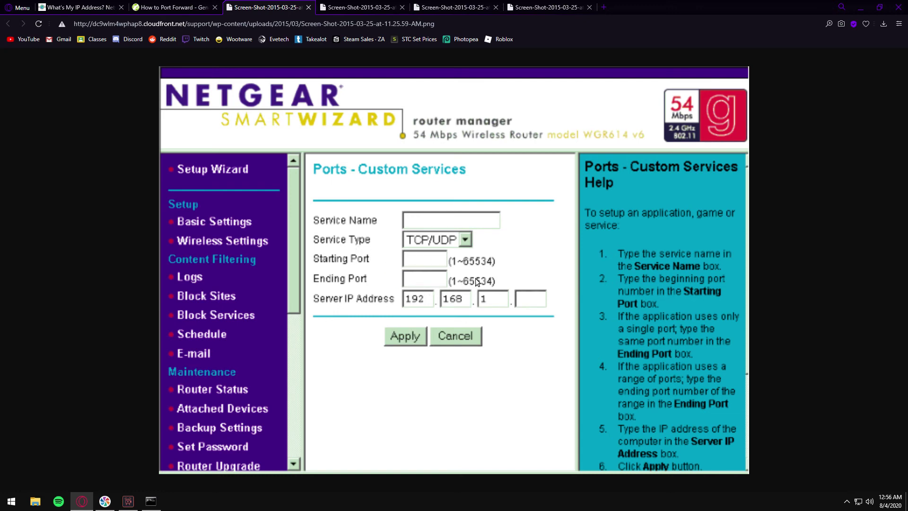
{"action": "left_click", "coordinate": [308, 7]}
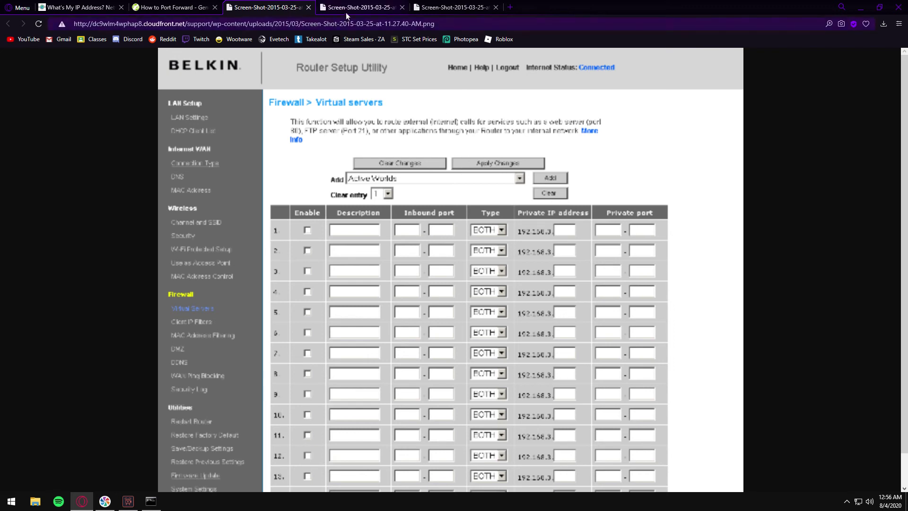
{"action": "left_click", "coordinate": [309, 7]}
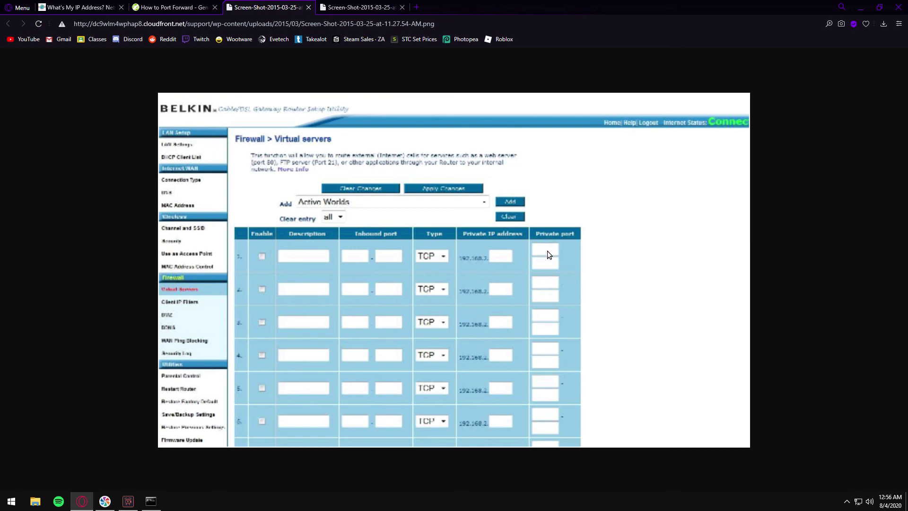
Close the last Belkin example, examine the ASUS RT-AC66U port forwarding page, and minimize the browser to the desktop.
{"action": "left_click", "coordinate": [308, 7]}
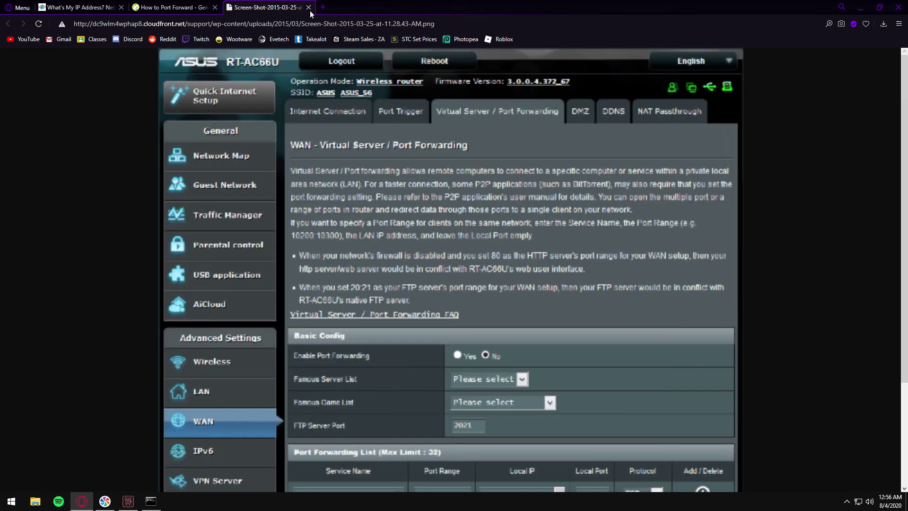
{"action": "scroll", "coordinate": [320, 255], "scroll_direction": "down", "scroll_amount": 2}
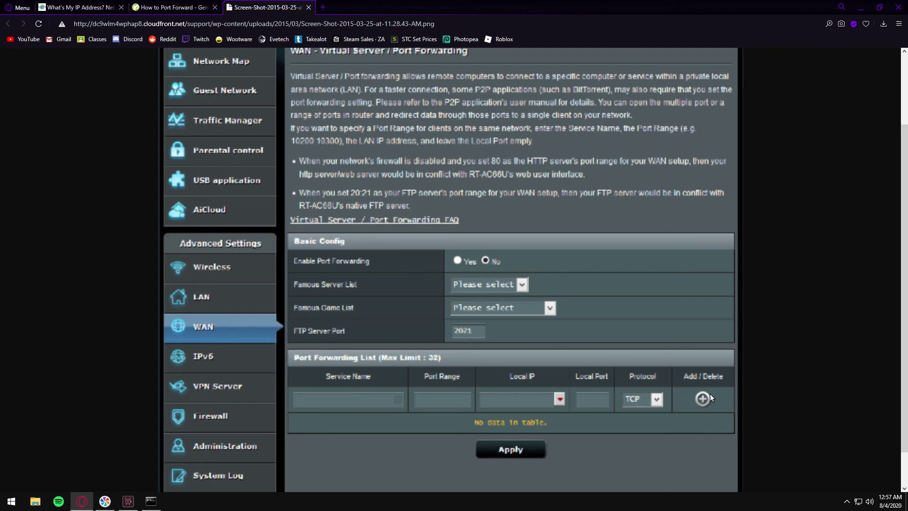
{"action": "scroll", "coordinate": [384, 315], "scroll_direction": "up", "scroll_amount": 2}
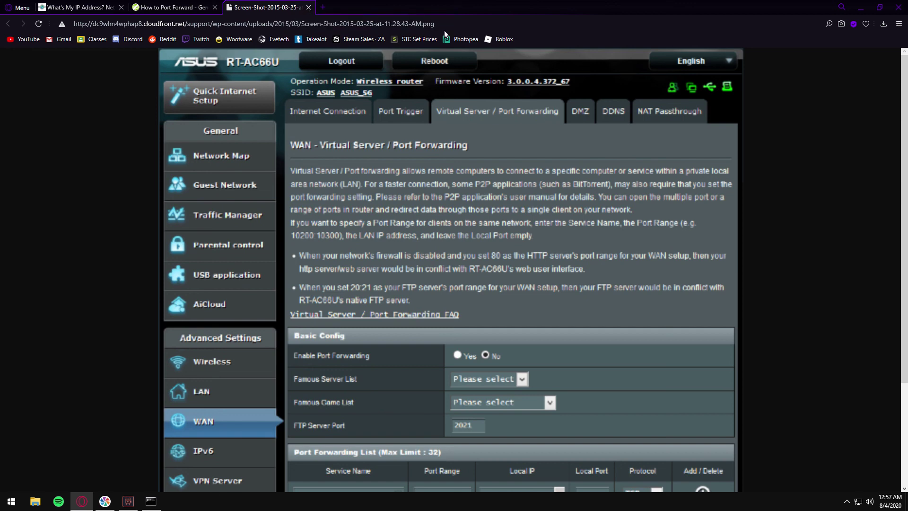
{"action": "left_click", "coordinate": [861, 7]}
{"action": "key", "text": "a"}
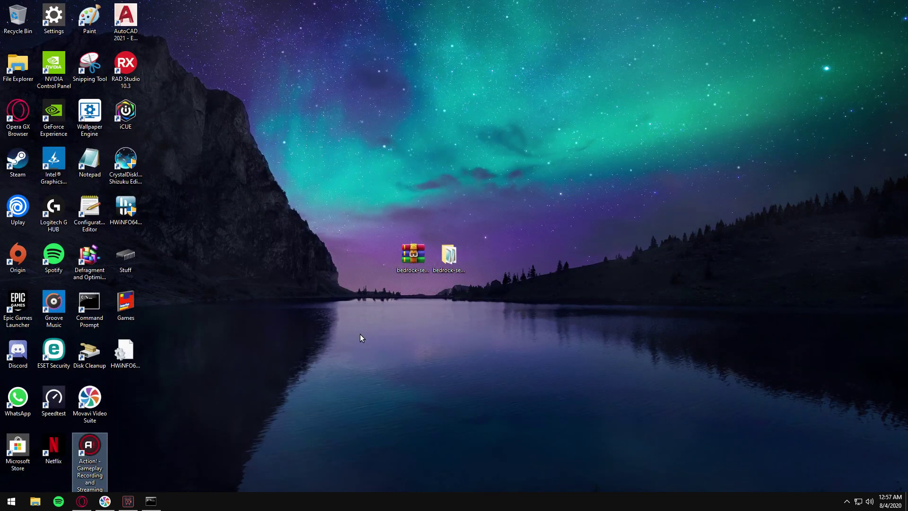